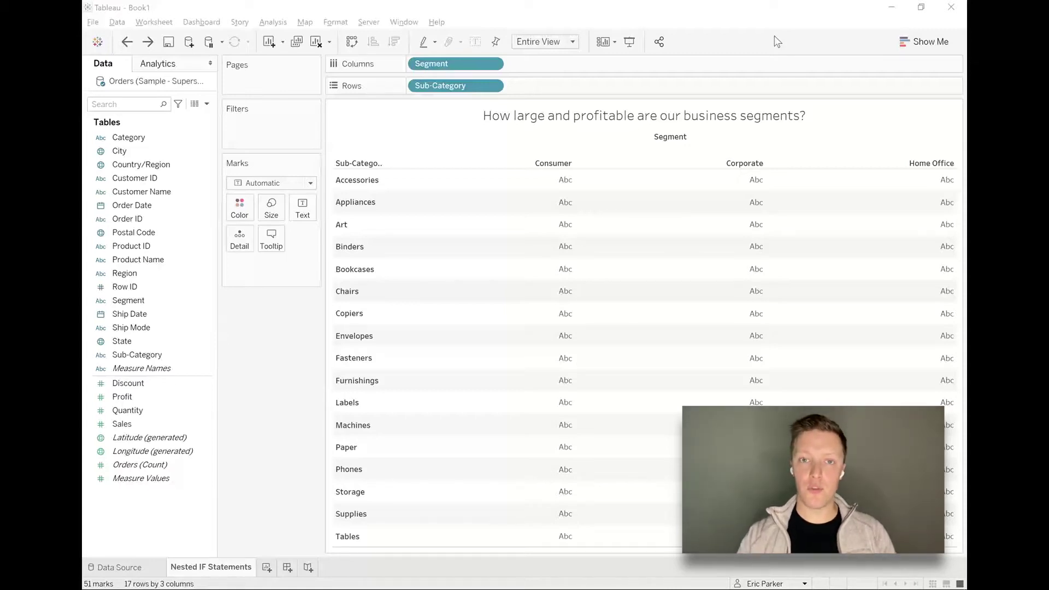
Switch from Tableau to the Notepad window holding the Datasources\2020.4 path.
{"action": "key", "text": "alt+Tab"}
{"action": "key", "text": "alt+Tab"}
{"action": "key", "text": "alt+Tab"}
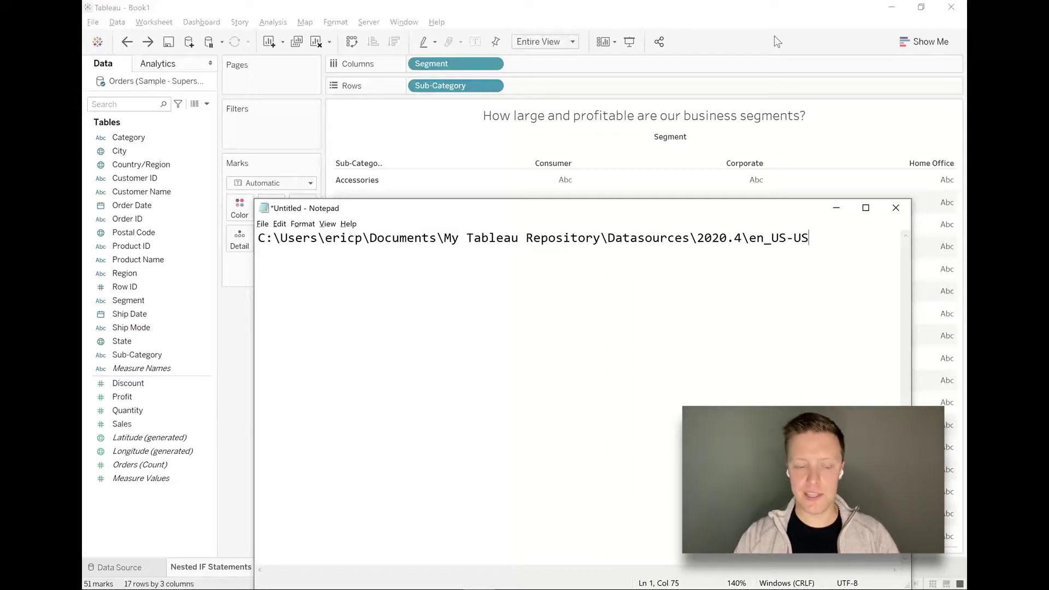
Return from Notepad to Tableau's Nested IF Statements worksheet.
{"action": "key", "text": "alt+Tab"}
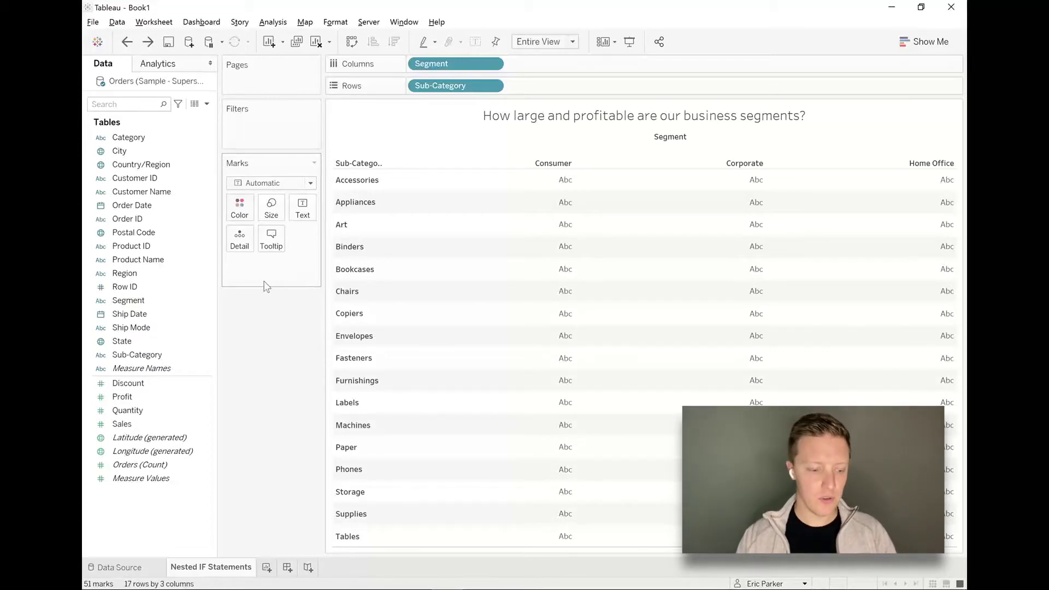
{"action": "left_click", "coordinate": [199, 247]}
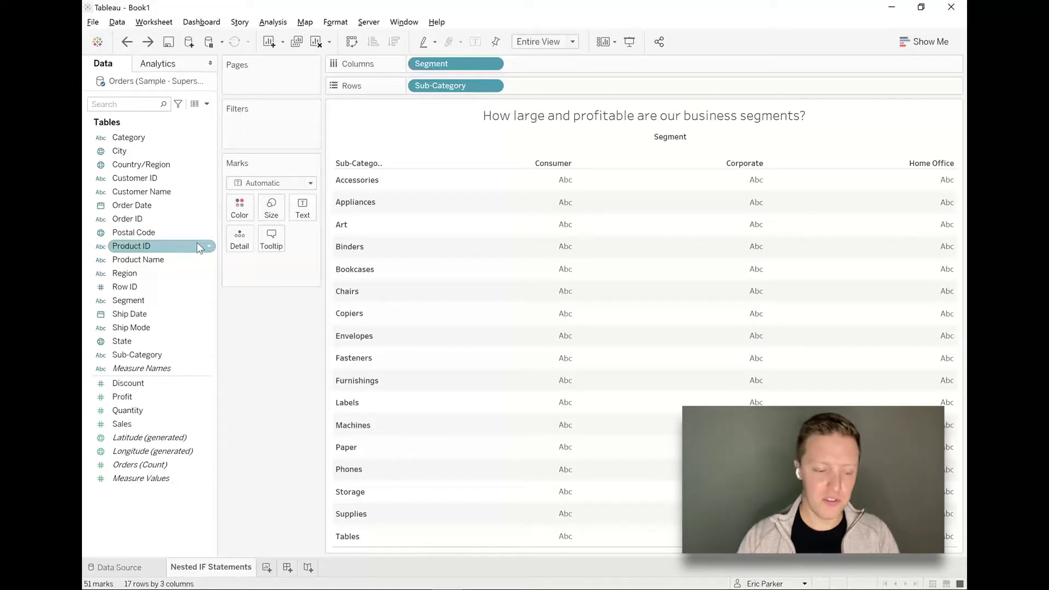
Create a calculated field, Calculation1, from the Order ID field in the Data pane.
{"action": "left_click", "coordinate": [173, 221]}
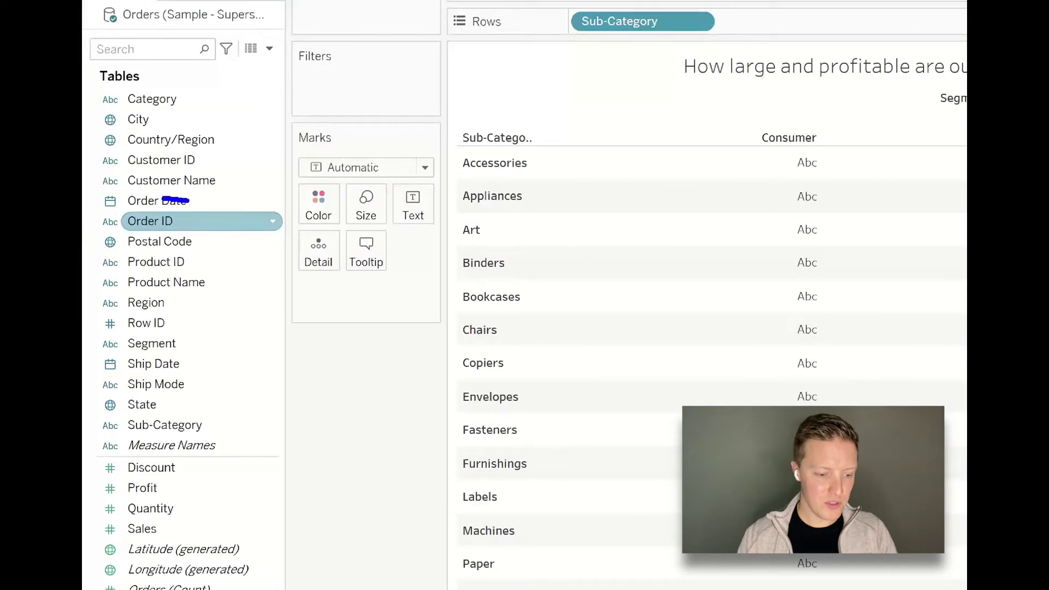
{"action": "mouse_move", "coordinate": [163, 201]}
{"action": "left_mouse_down"}
{"action": "mouse_move", "coordinate": [86, 210]}
{"action": "mouse_move", "coordinate": [179, 270]}
{"action": "left_mouse_up"}
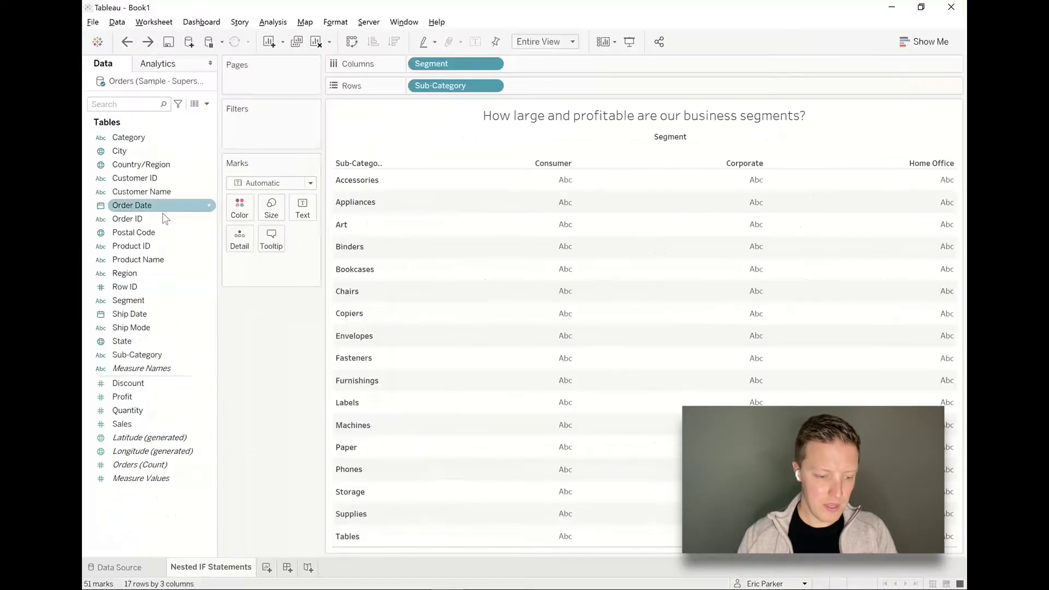
{"action": "left_click", "coordinate": [212, 219]}
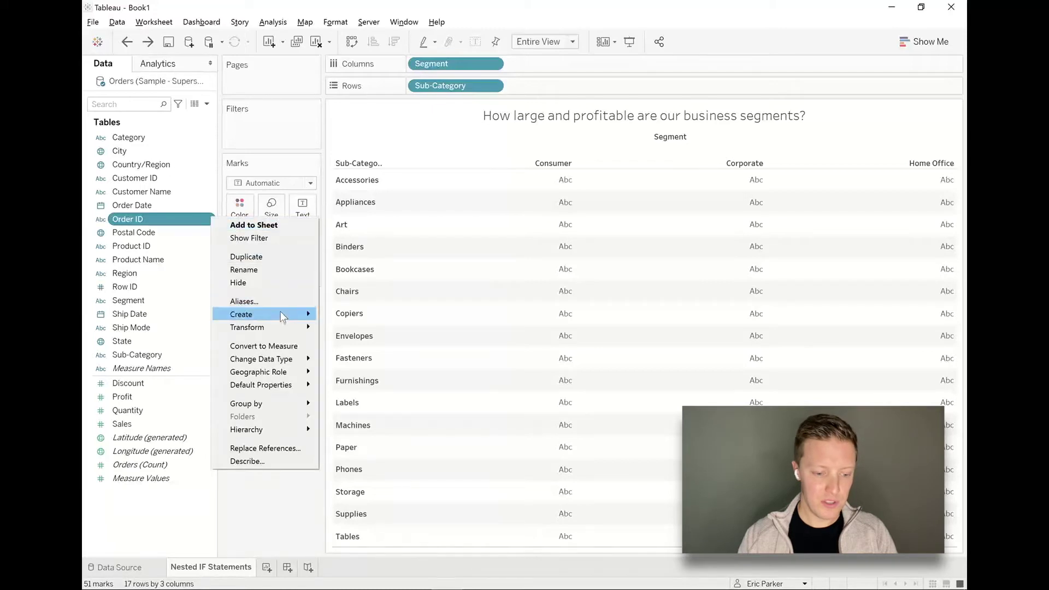
{"action": "mouse_move", "coordinate": [282, 314]}
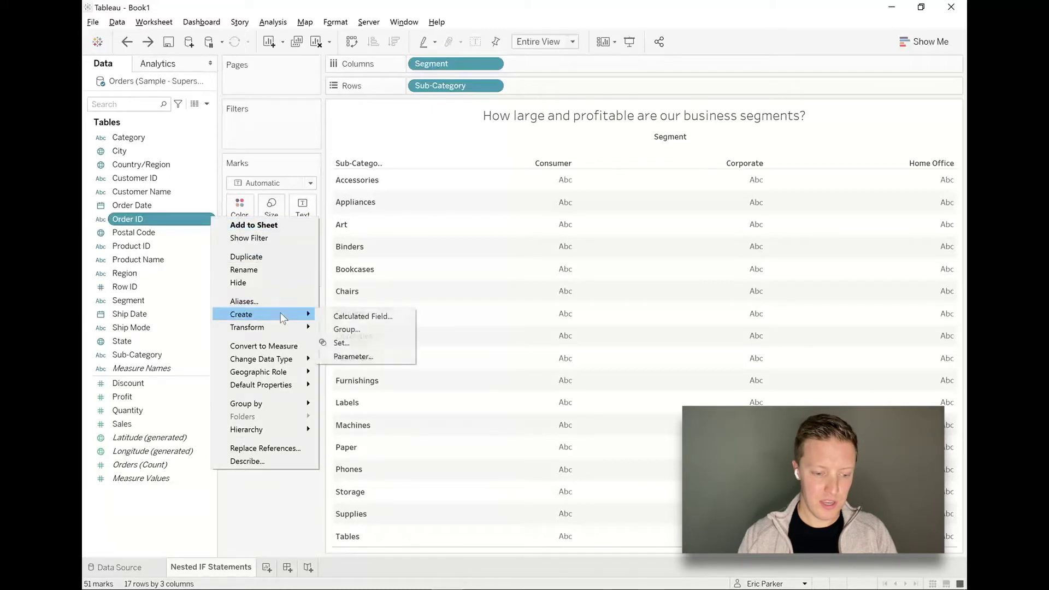
{"action": "left_click", "coordinate": [362, 319]}
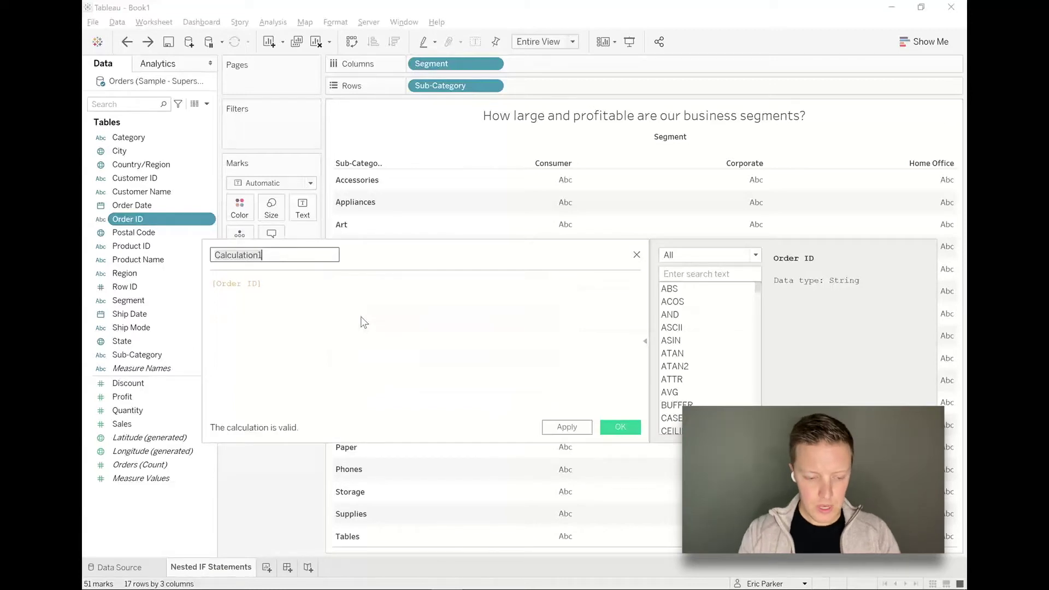
Name the calculation 'Size and Profitability of Segment' and place the cursor before [Order ID].
{"action": "type", "text": "Size and"}
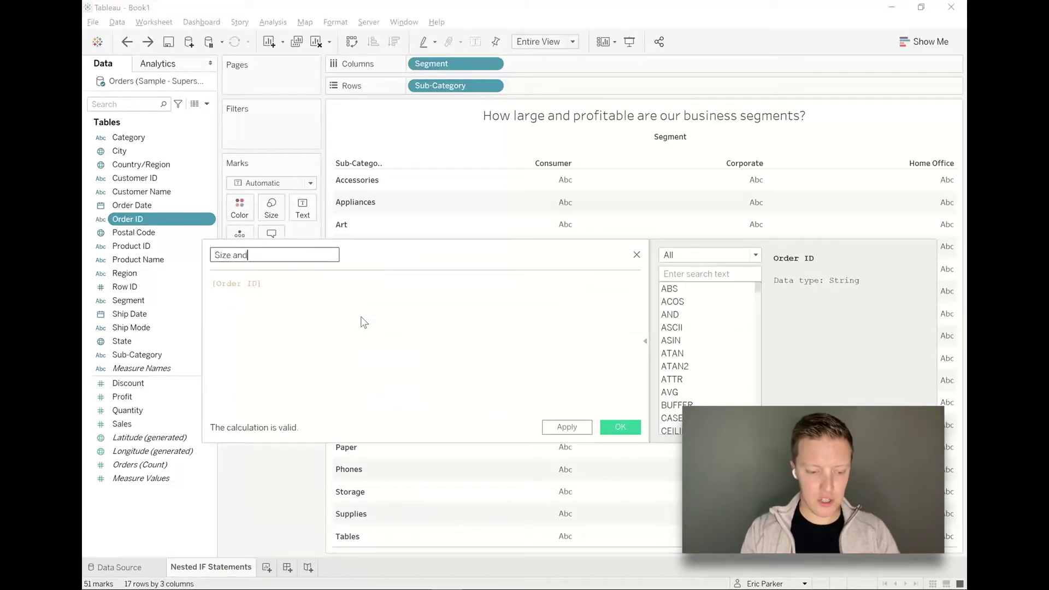
{"action": "type", "text": " Profitability o"}
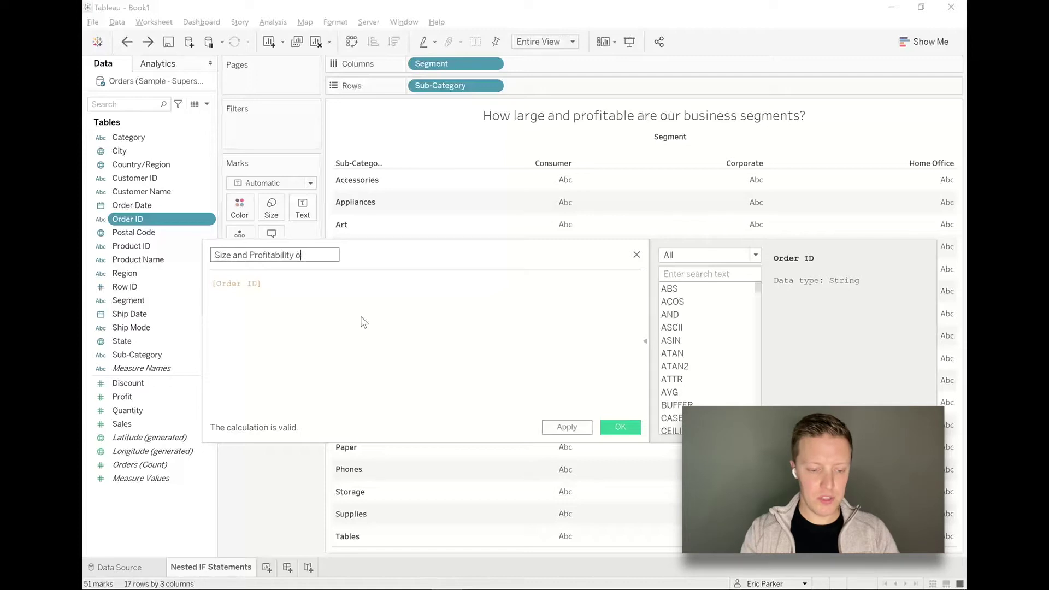
{"action": "type", "text": "f Segment"}
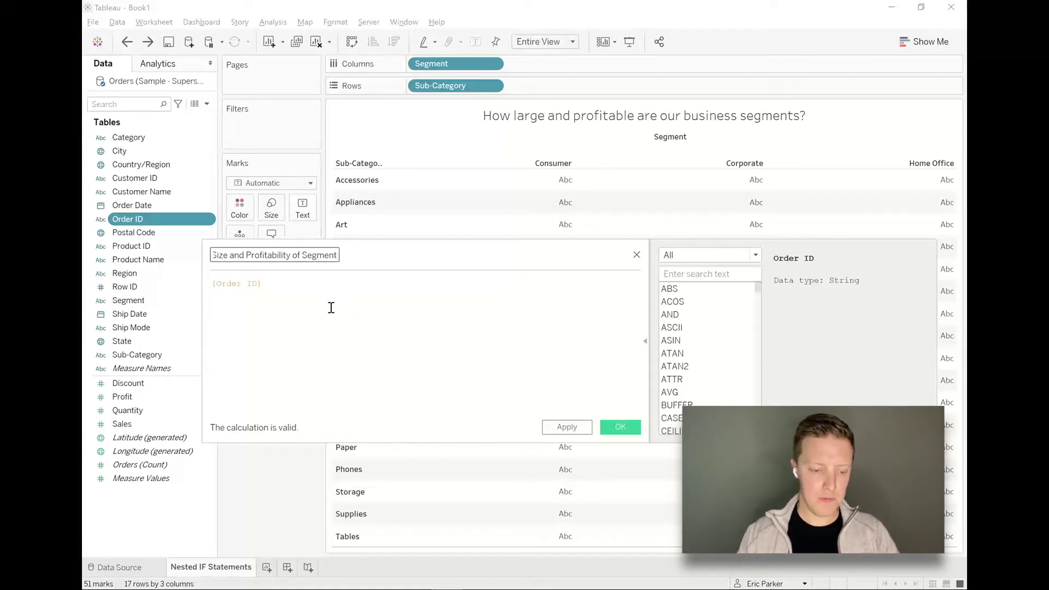
{"action": "scroll", "coordinate": [331, 307], "scroll_direction": "up", "scroll_amount": 5}
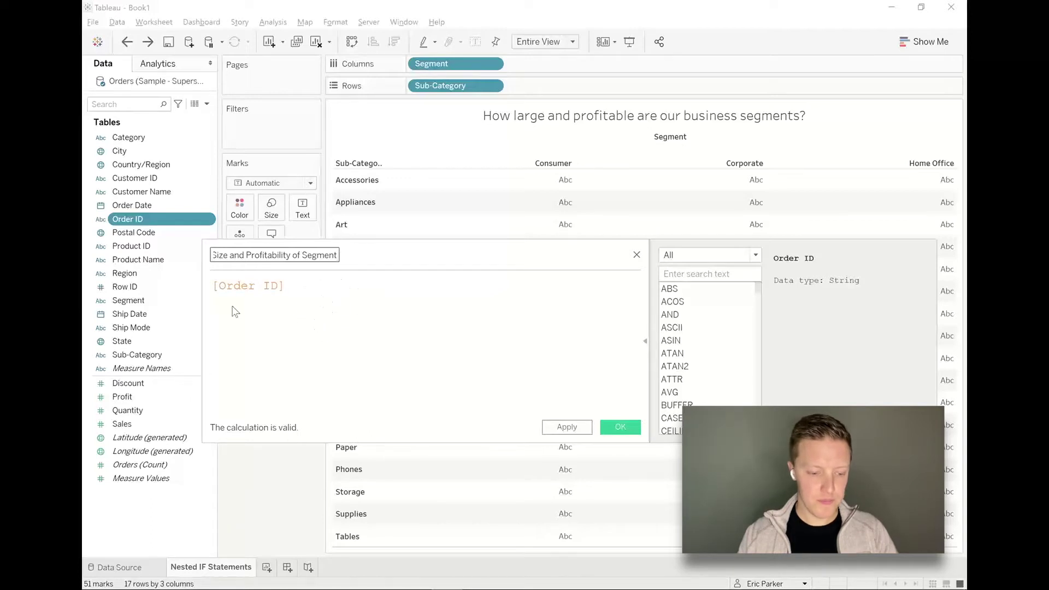
{"action": "left_click", "coordinate": [212, 285]}
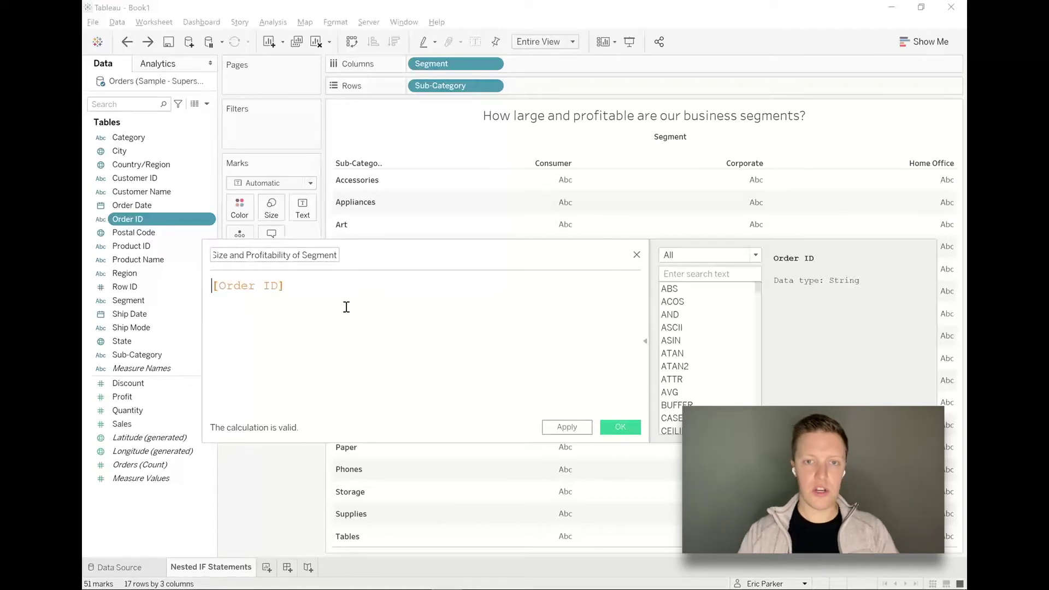
Make the formula's first line IF COUNTD([Order ID]) >= 100 THEN.
{"action": "type", "text": "IF COUNTD("}
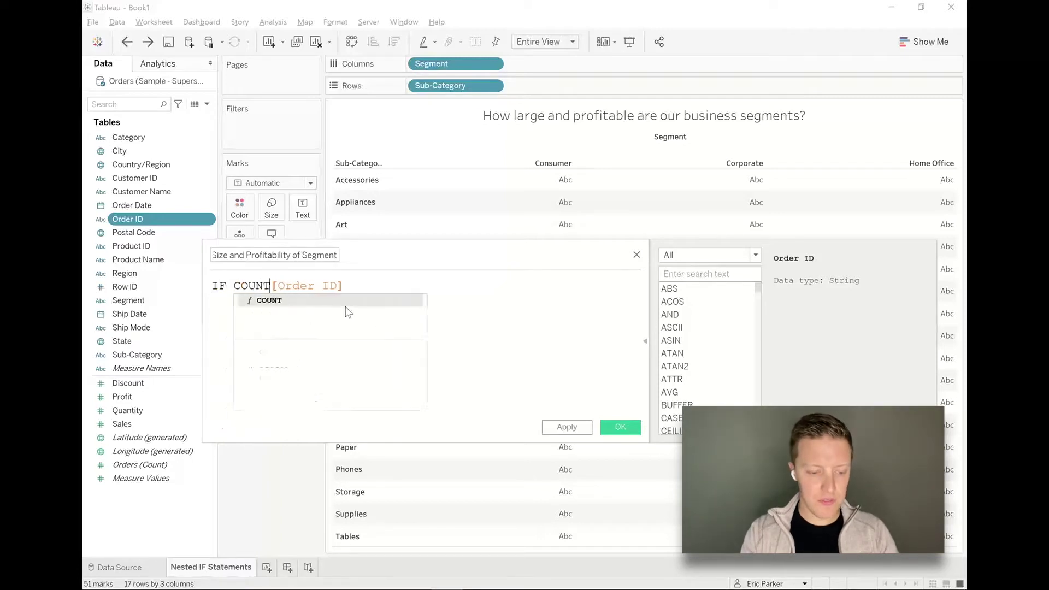
{"action": "left_click", "coordinate": [393, 280]}
{"action": "type", "text": ")"}
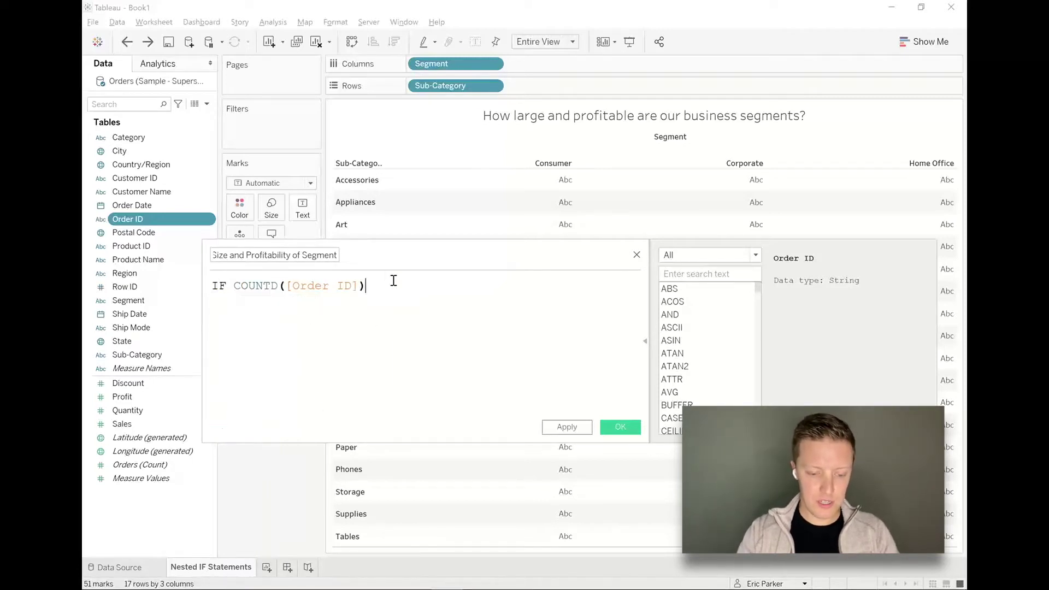
{"action": "type", "text": " >="}
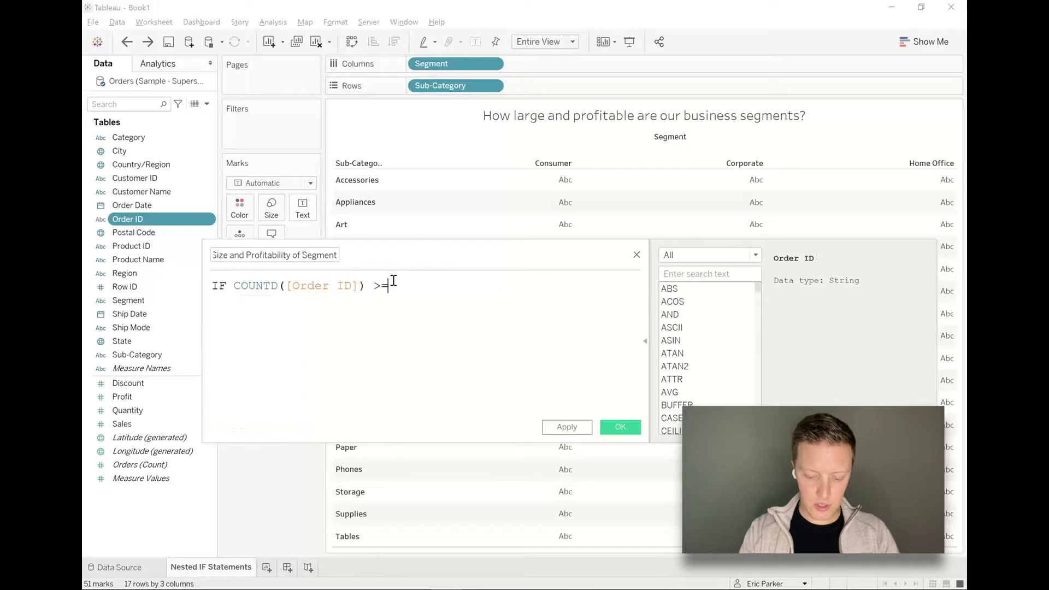
{"action": "type", "text": " 100 THEN"}
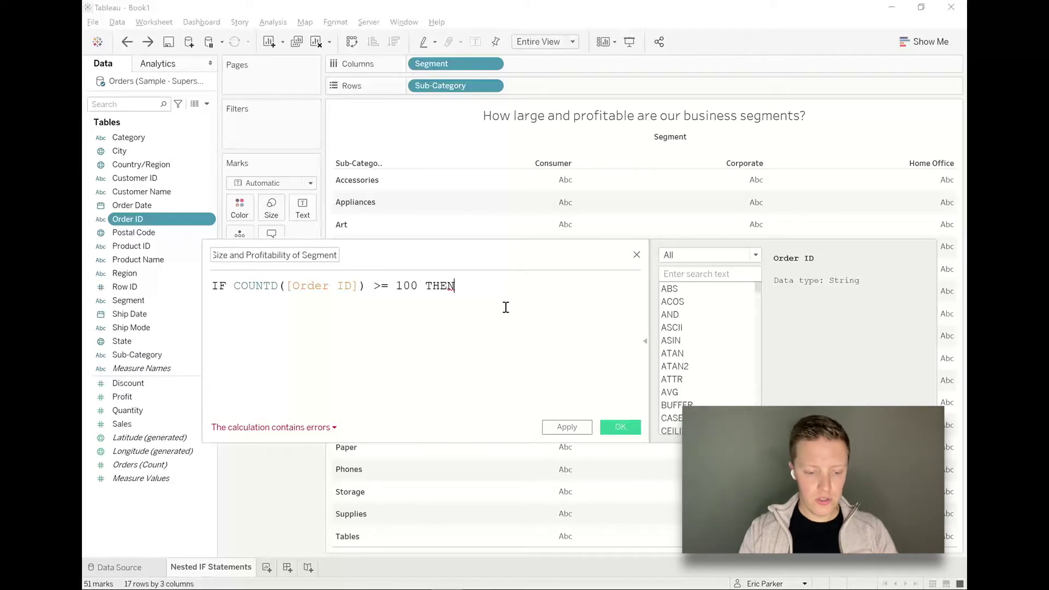
{"action": "key", "text": "Return"}
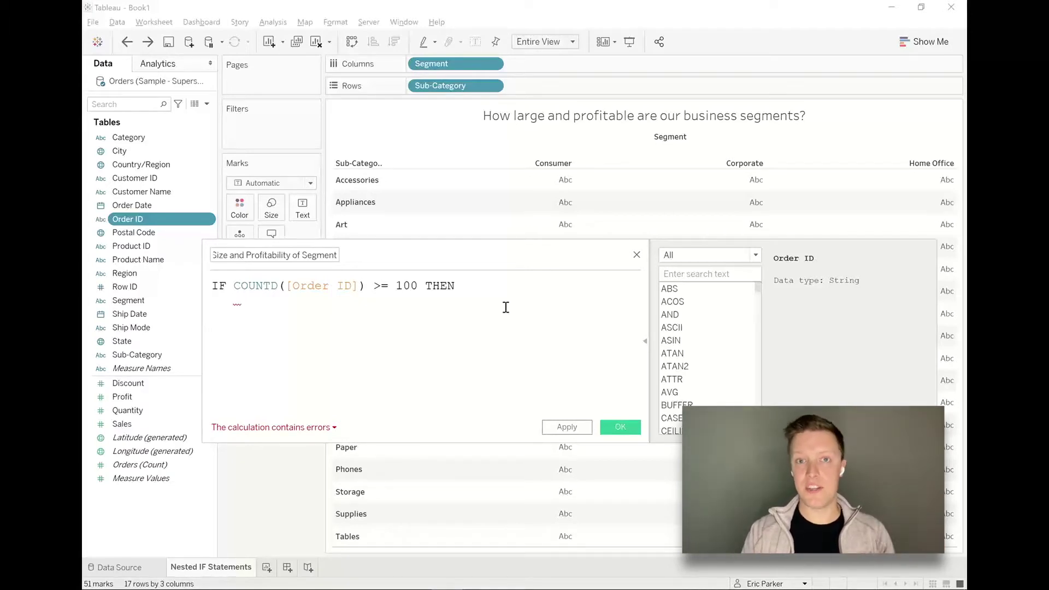
Add the nested line (IF SUM([Profit]) > 0 THEN "Large, Profitable".
{"action": "type", "text": "("}
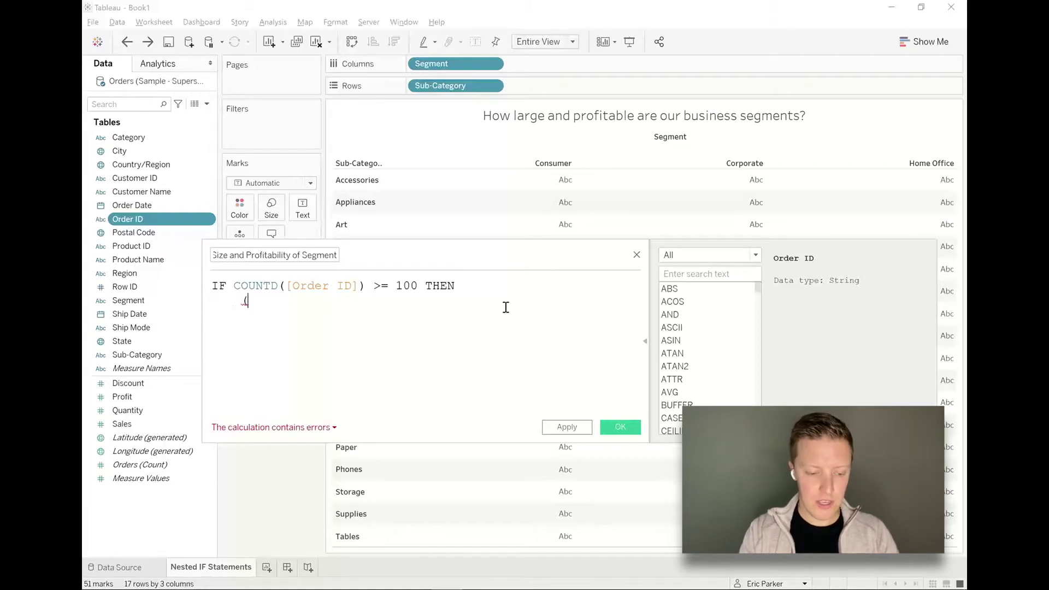
{"action": "type", "text": "IF DSUM"}
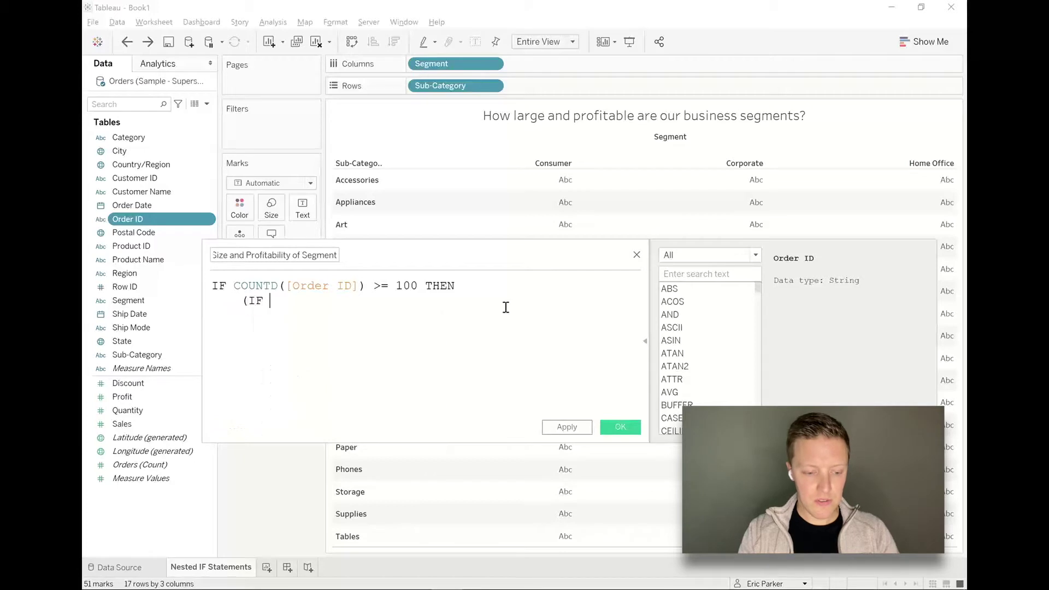
{"action": "key", "text": "BackSpace"}
{"action": "key", "text": "BackSpace"}
{"action": "key", "text": "BackSpace"}
{"action": "key", "text": "BackSpace"}
{"action": "type", "text": "SUM9"}
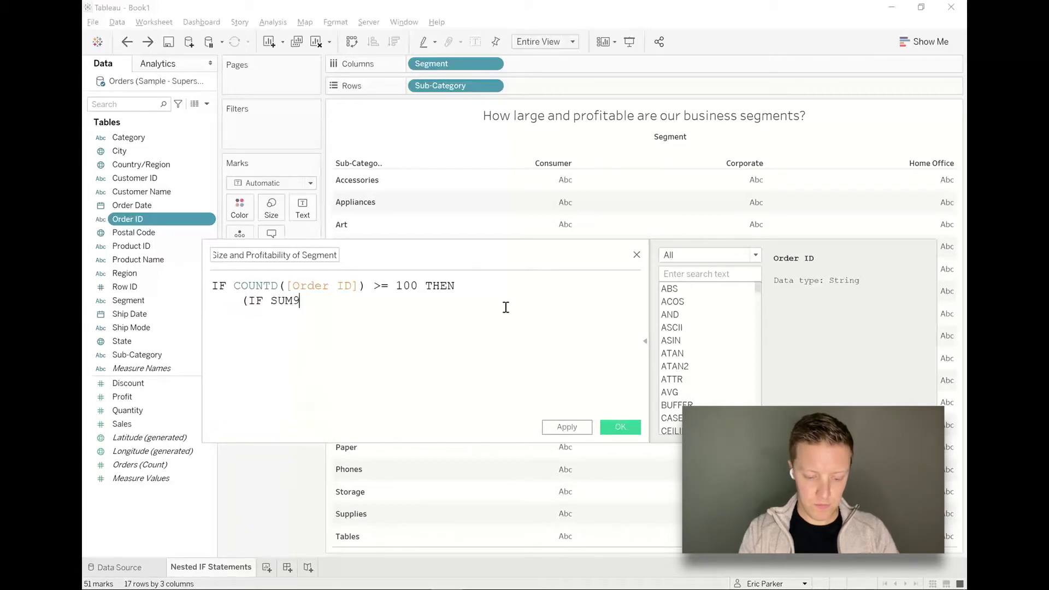
{"action": "key", "text": "BackSpace"}
{"action": "type", "text": "([Profit])"}
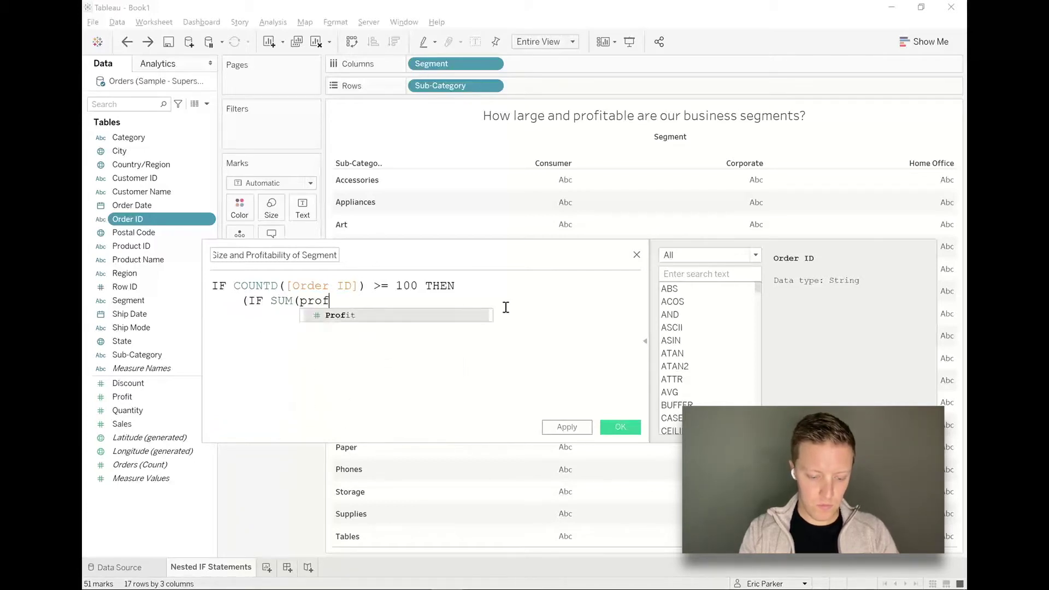
{"action": "type", "text": " > 0"}
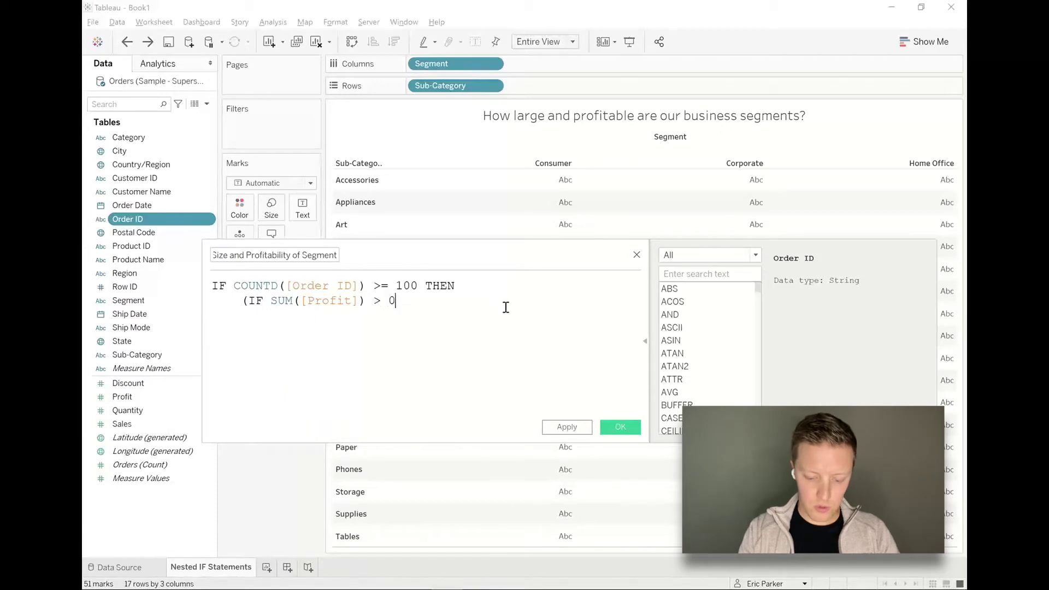
{"action": "type", "text": " THEN \""}
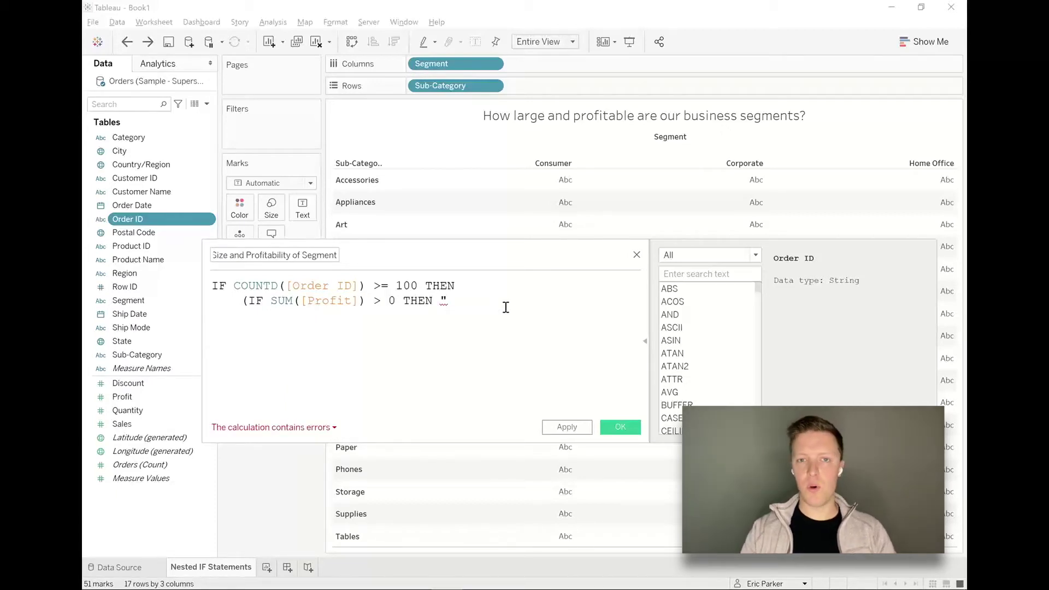
{"action": "type", "text": "Large"}
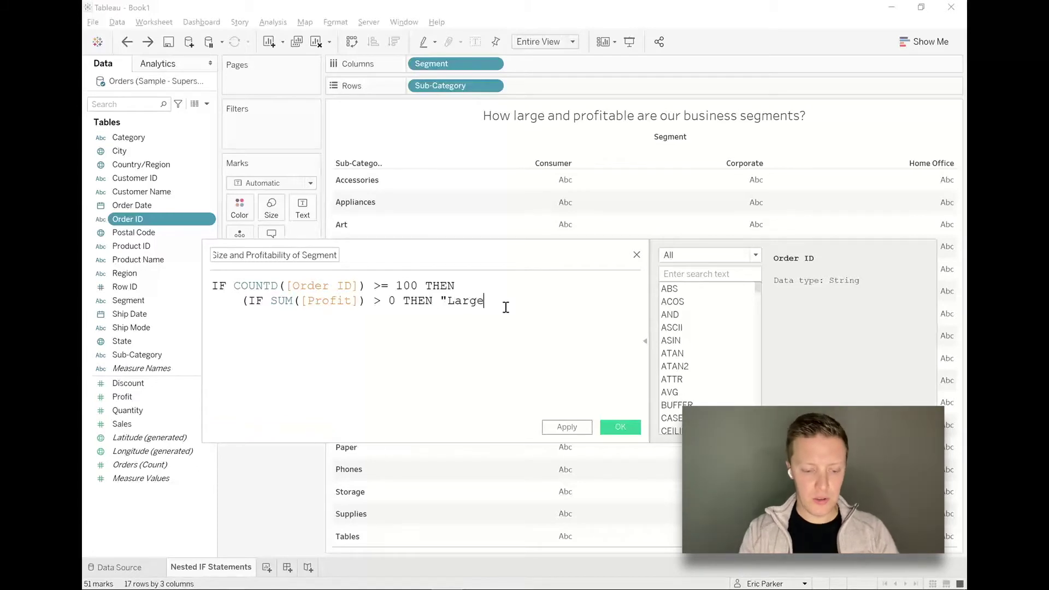
{"action": "type", "text": ", Profitable\""}
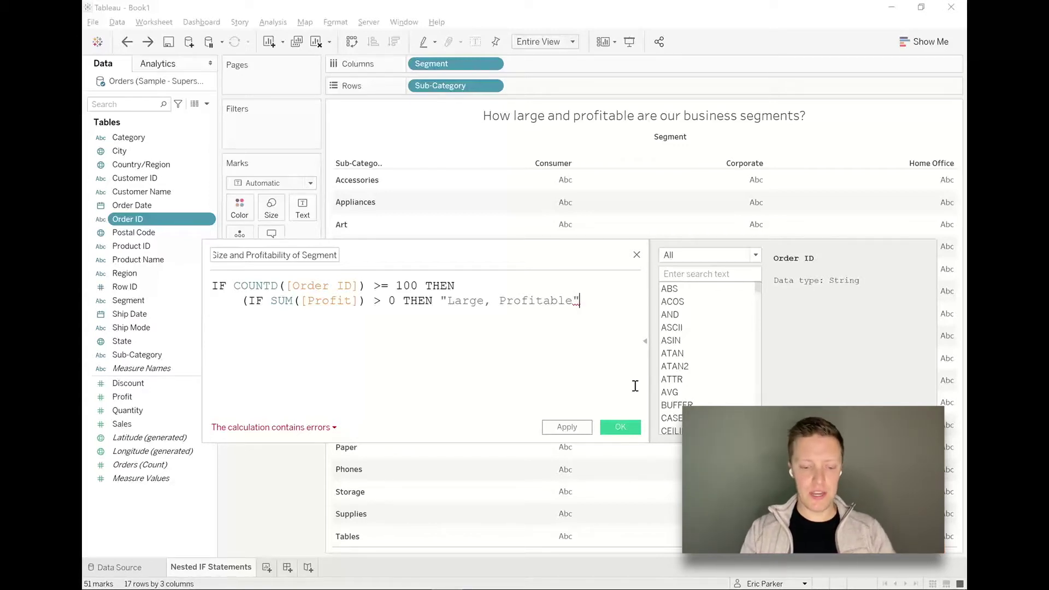
{"action": "key", "text": "Return"}
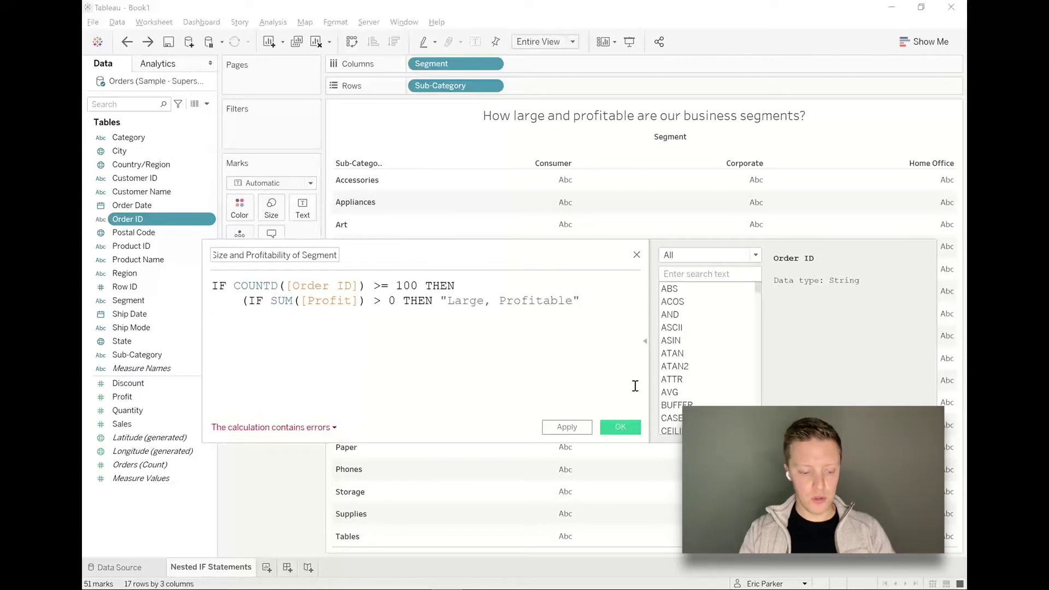
{"action": "key", "text": "Tab"}
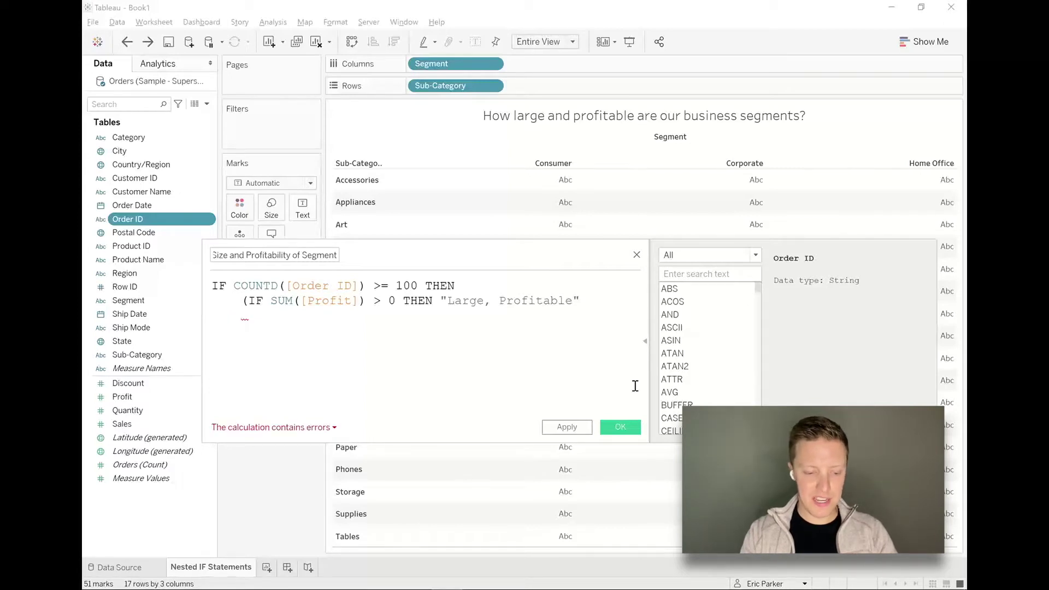
Add ELSEIF SUM([Profit]) <= 0 THEN "Large, Unprofitable" and widen the editor.
{"action": "type", "text": "ELSEI"}
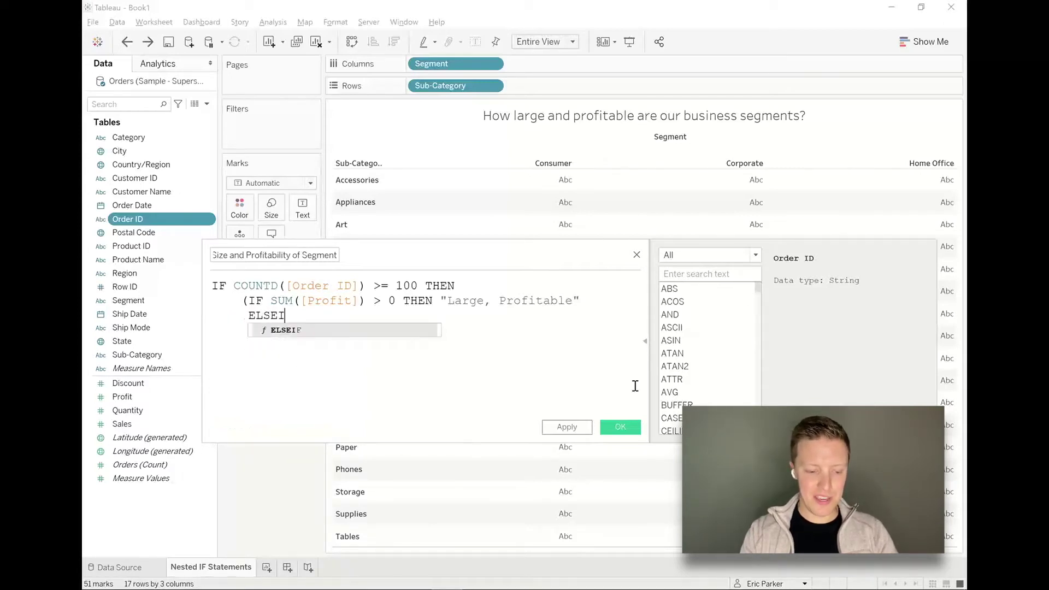
{"action": "type", "text": "F SUM([Profit]"}
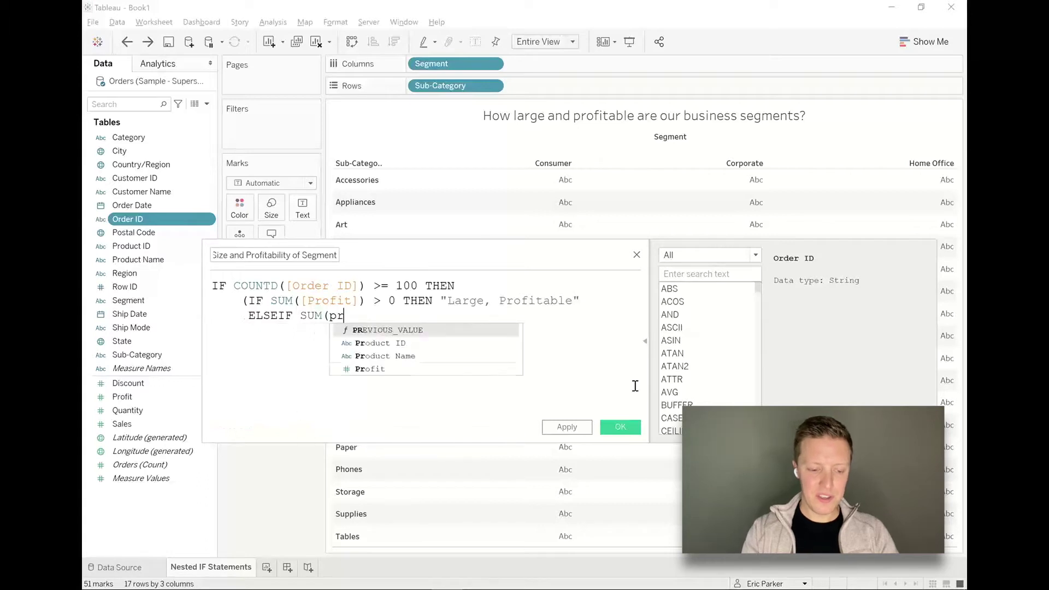
{"action": "type", "text": ")"}
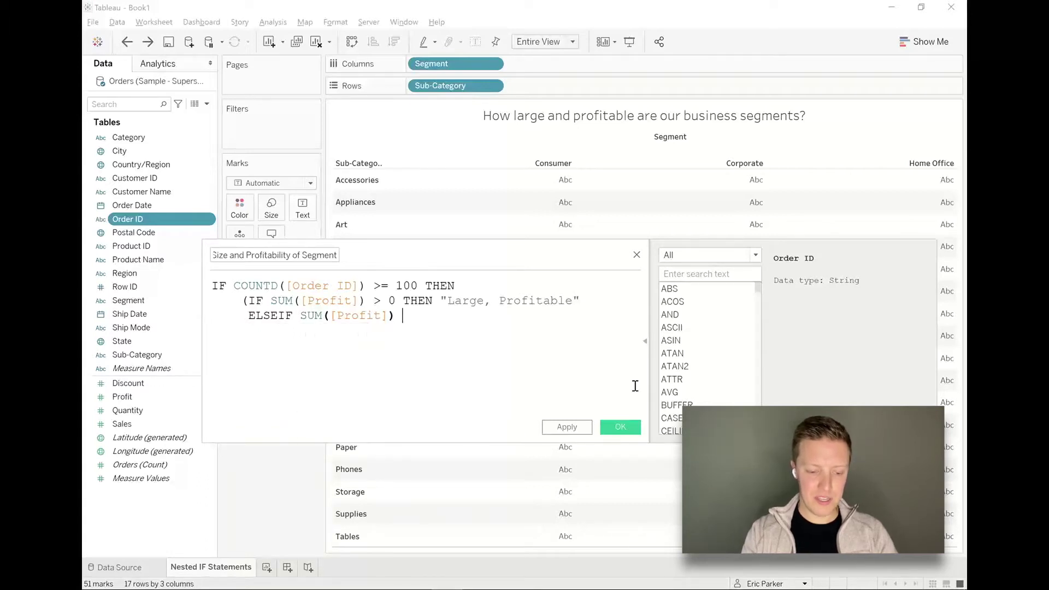
{"action": "type", "text": " <= "}
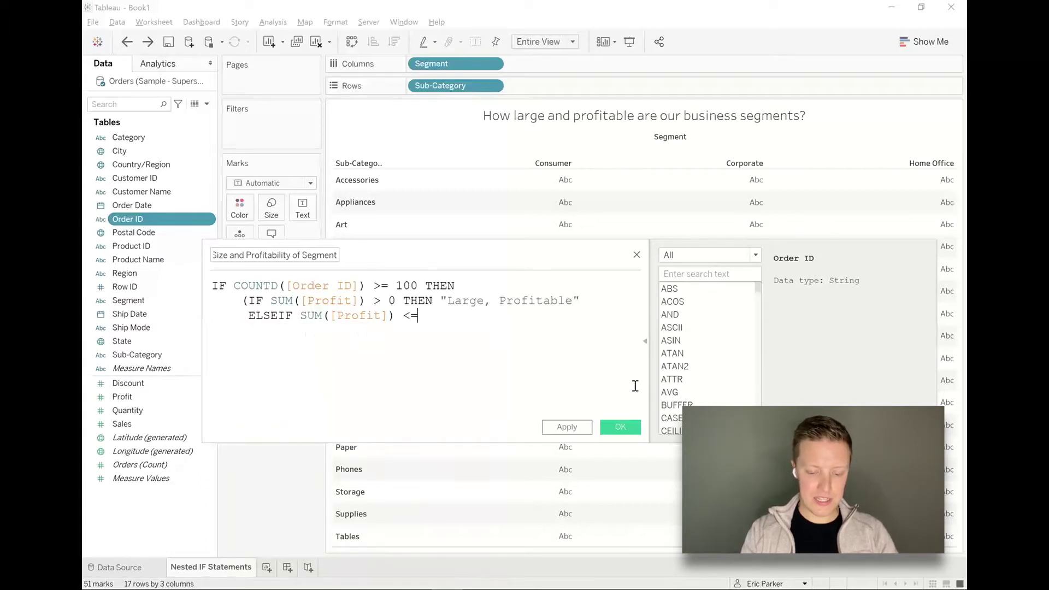
{"action": "type", "text": "0 "}
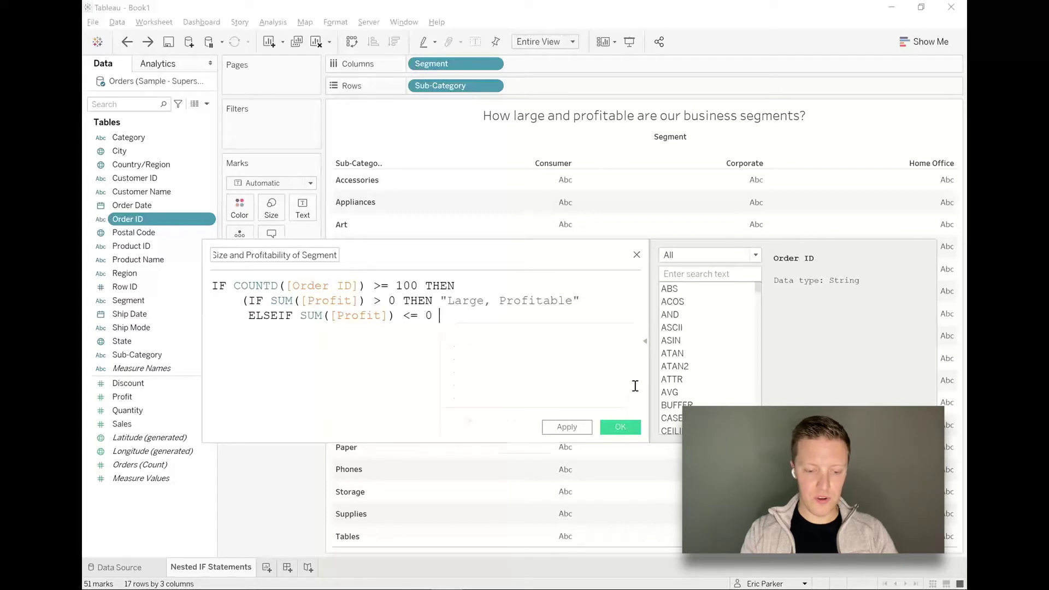
{"action": "type", "text": "THEN \"Lar"}
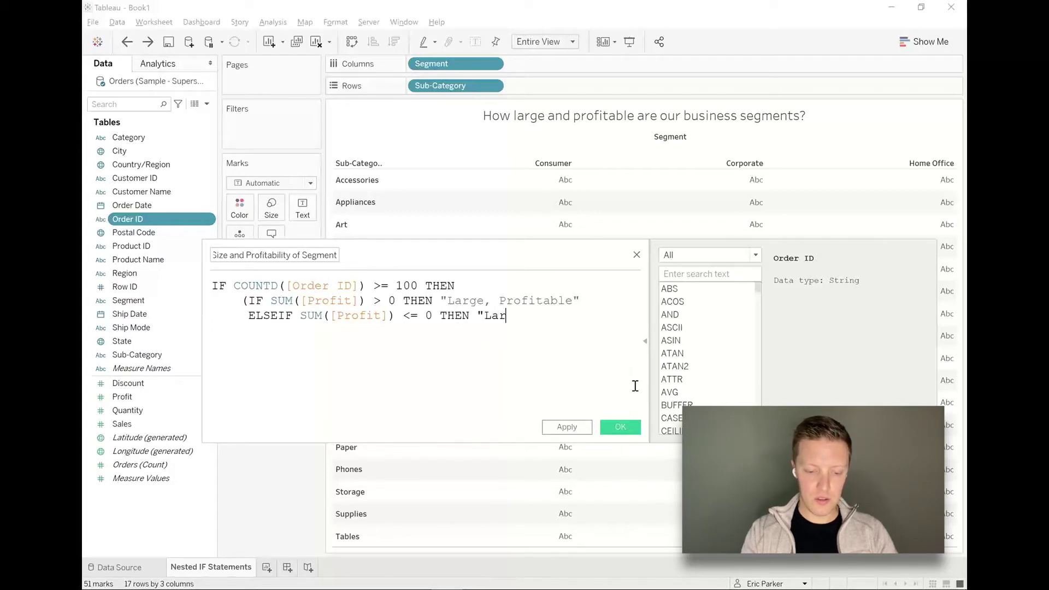
{"action": "type", "text": "ge, Unrpof"}
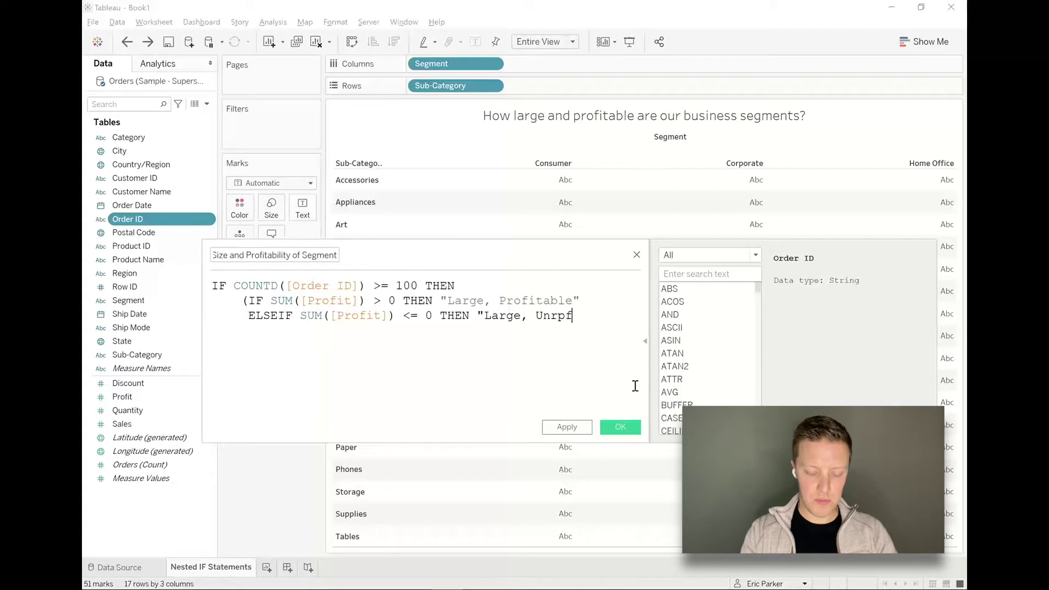
{"action": "key", "text": "BackSpace"}
{"action": "key", "text": "BackSpace"}
{"action": "key", "text": "BackSpace"}
{"action": "key", "text": "BackSpace"}
{"action": "type", "text": "profitable\""}
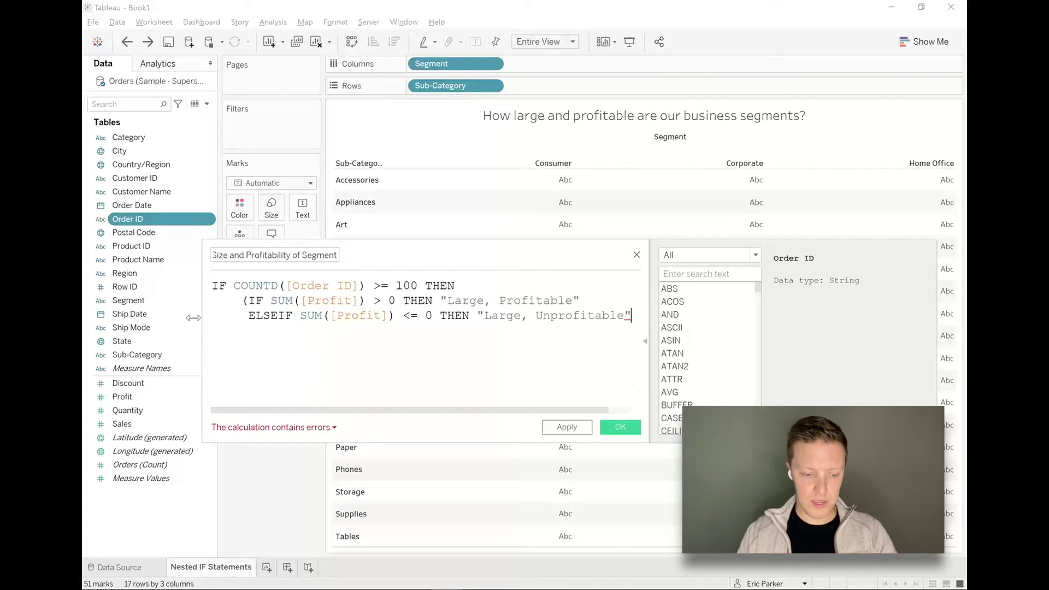
{"action": "left_click_drag", "start_coordinate": [193, 317], "coordinate": [176, 318]}
{"action": "left_click_drag", "start_coordinate": [391, 240], "coordinate": [406, 248]}
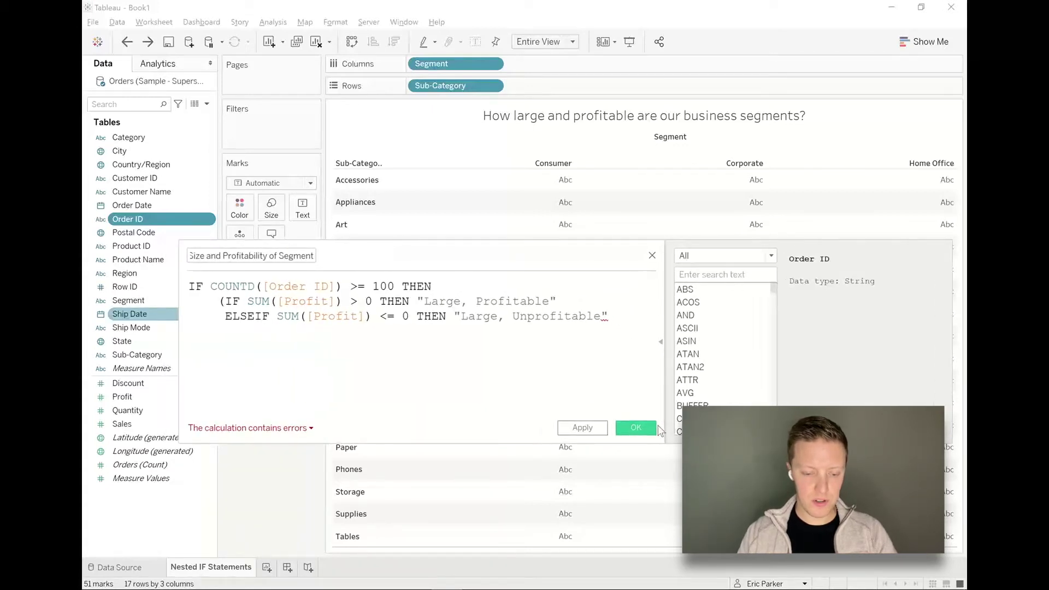
{"action": "key", "text": "Return"}
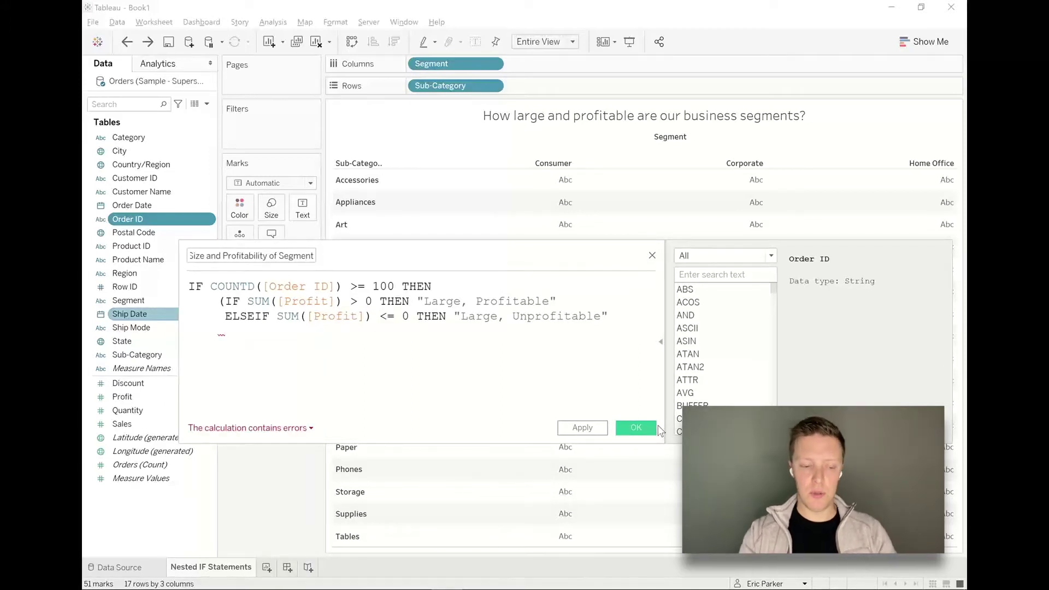
Close the nested profit check with END) on a fourth line.
{"action": "type", "text": "EN"}
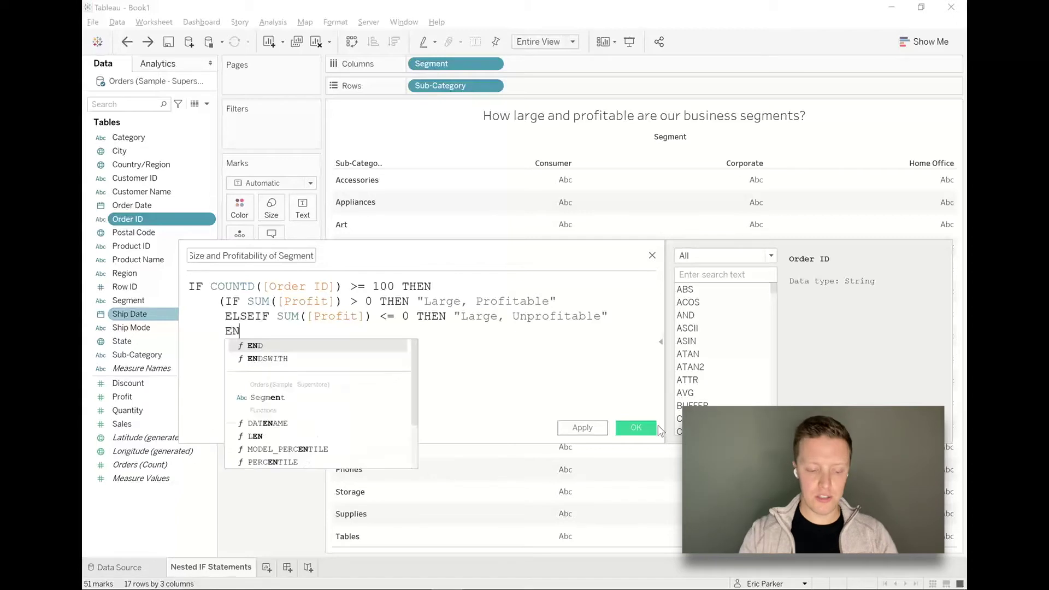
{"action": "type", "text": "D)"}
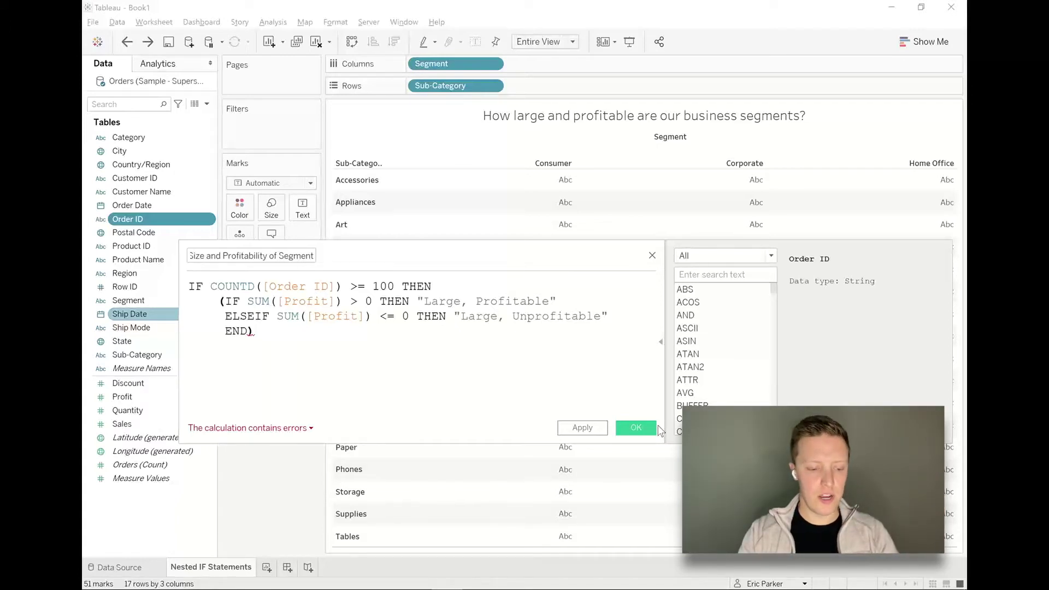
{"action": "key", "text": "Return"}
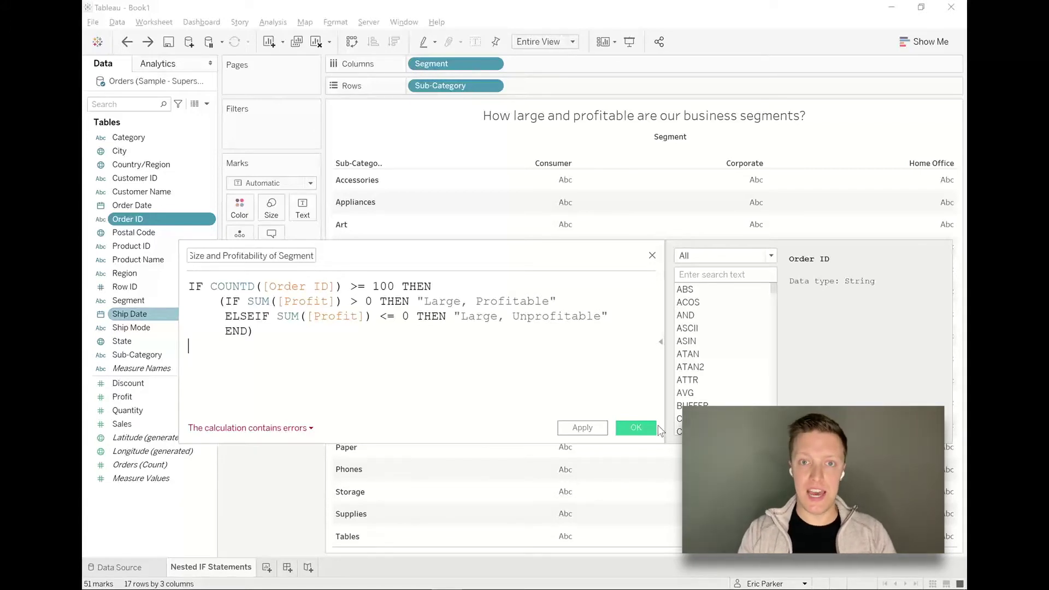
Add the branch ELSEIF COUNTD([Order ID]) < 100 THEN.
{"action": "type", "text": "ELS"}
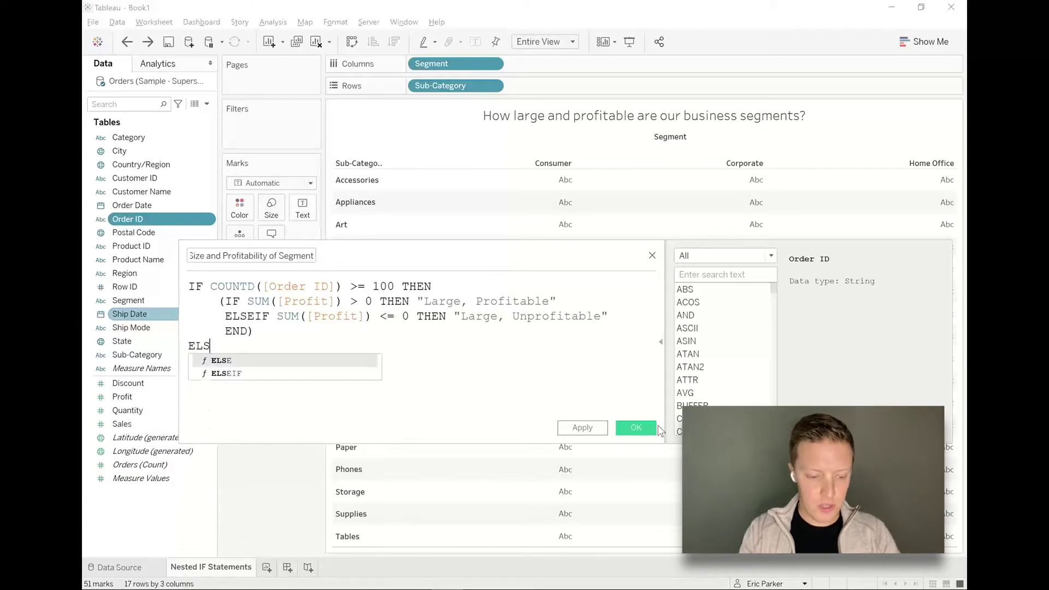
{"action": "type", "text": "EIF COUNTD("}
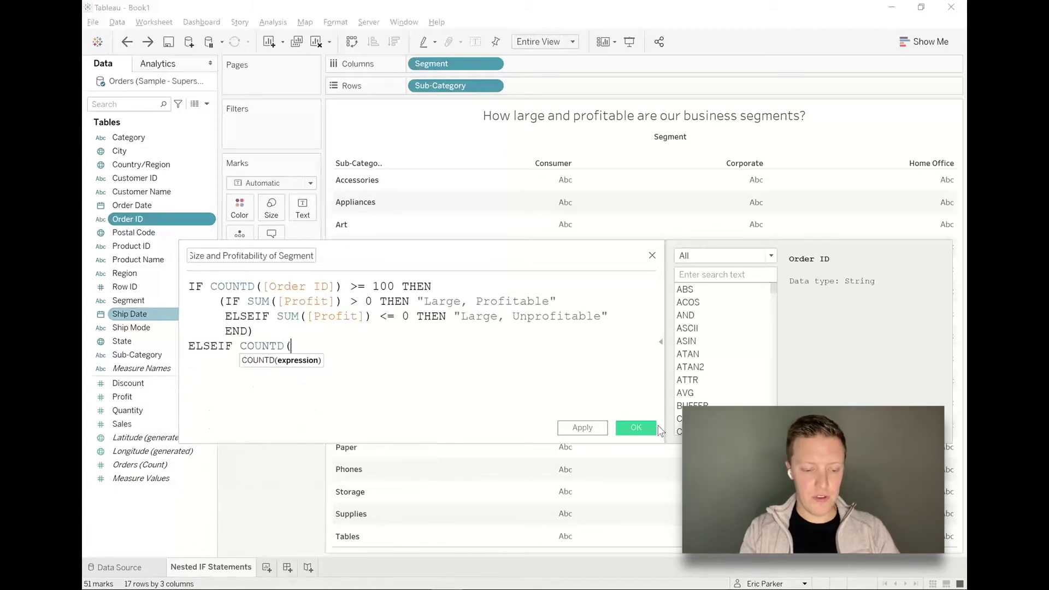
{"action": "type", "text": "order"}
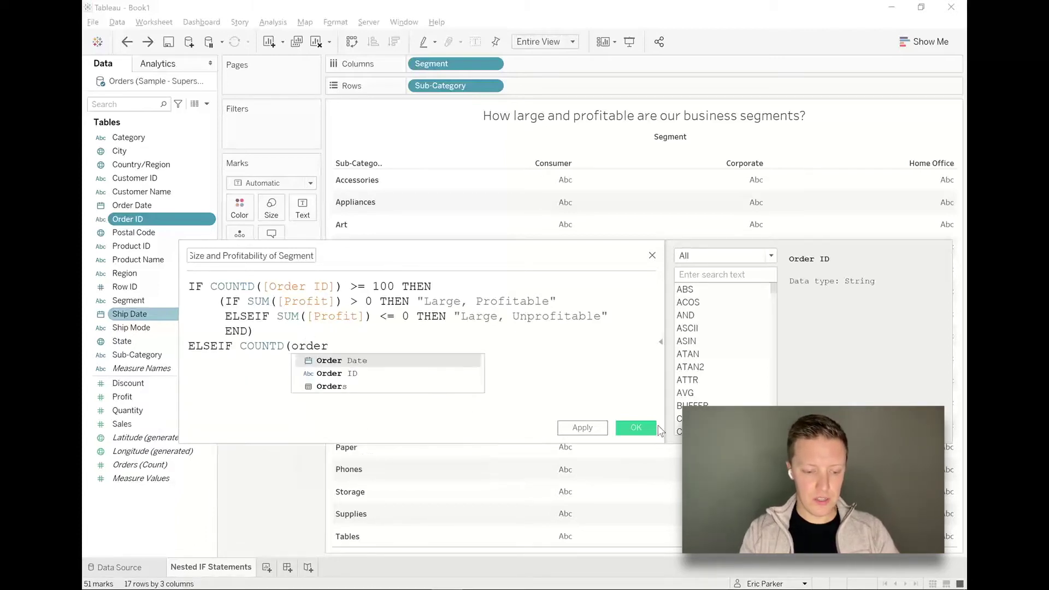
{"action": "key", "text": "Down"}
{"action": "key", "text": "Return"}
{"action": "type", "text": ") <M"}
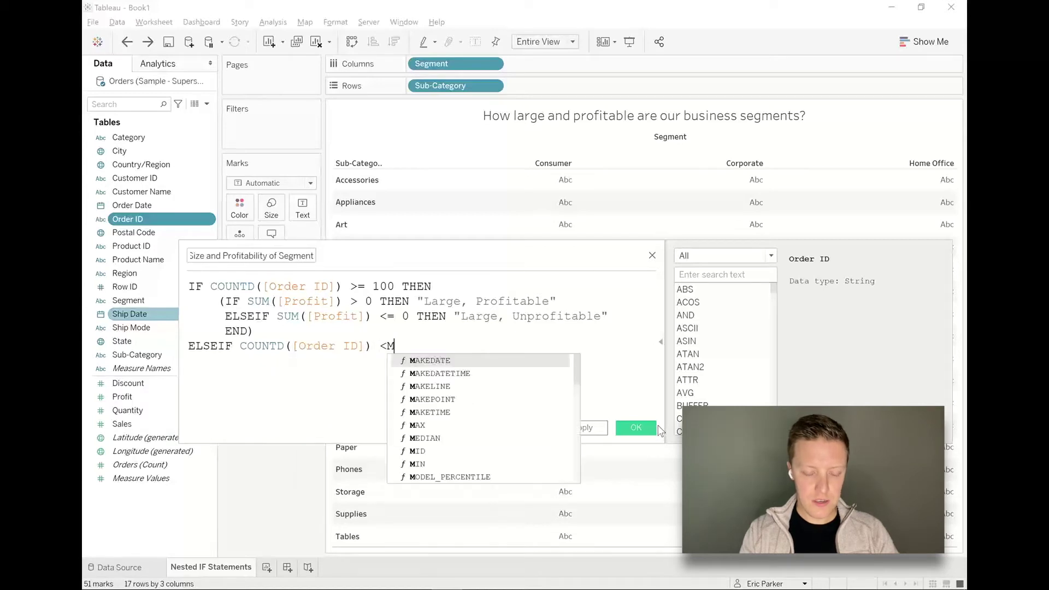
{"action": "key", "text": "BackSpace"}
{"action": "type", "text": "100"}
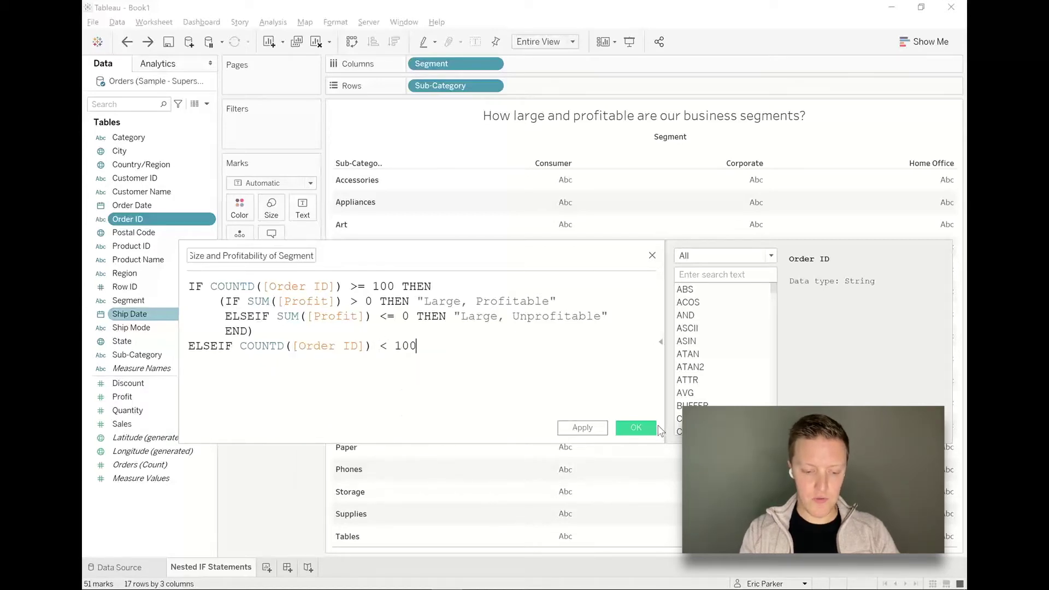
{"action": "type", "text": " THEN"}
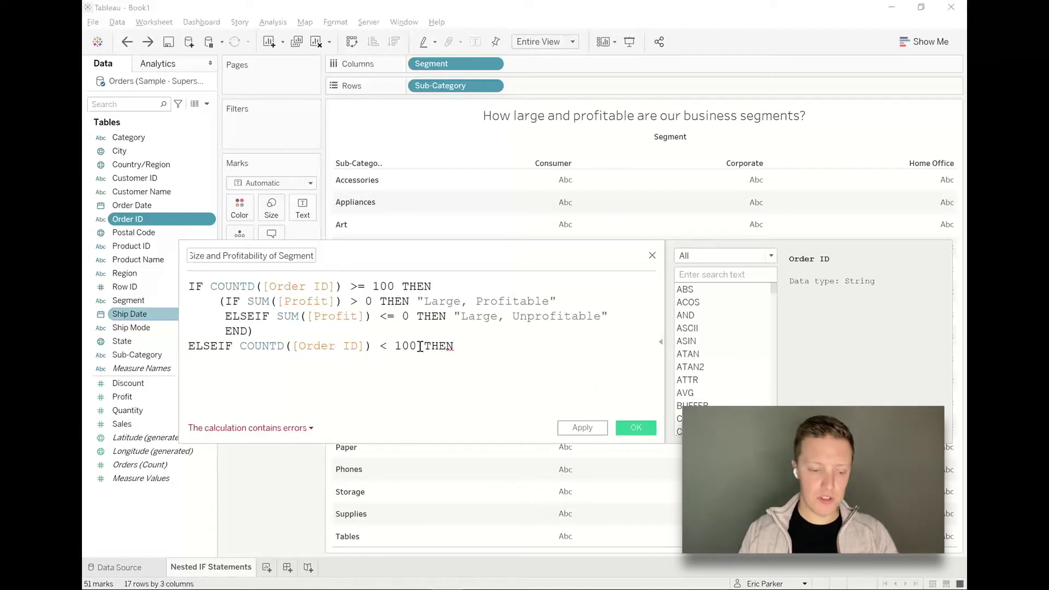
Paste the nested profit check under it, relabelled "Small, Profitable" and "Small, Unprofitable".
{"action": "left_click_drag", "start_coordinate": [254, 331], "coordinate": [210, 301]}
{"action": "key", "text": "ctrl+c"}
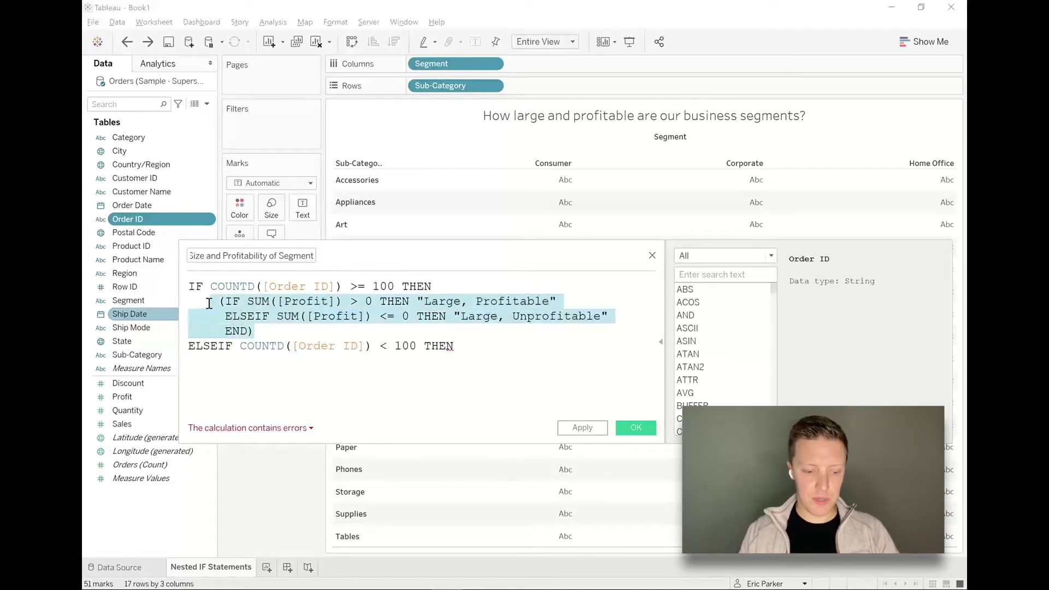
{"action": "left_click", "coordinate": [522, 344]}
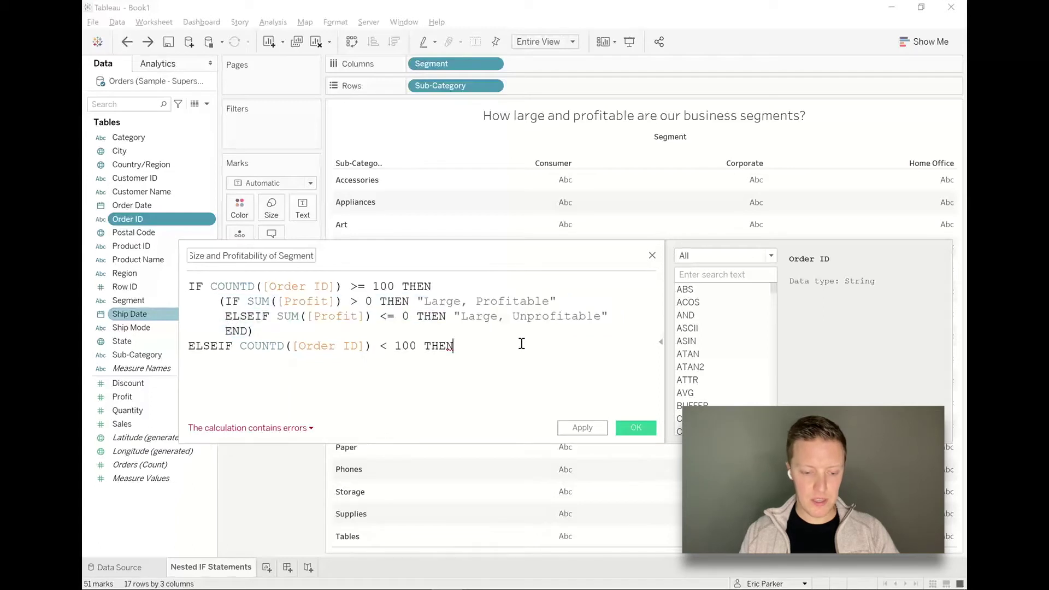
{"action": "key", "text": "Return"}
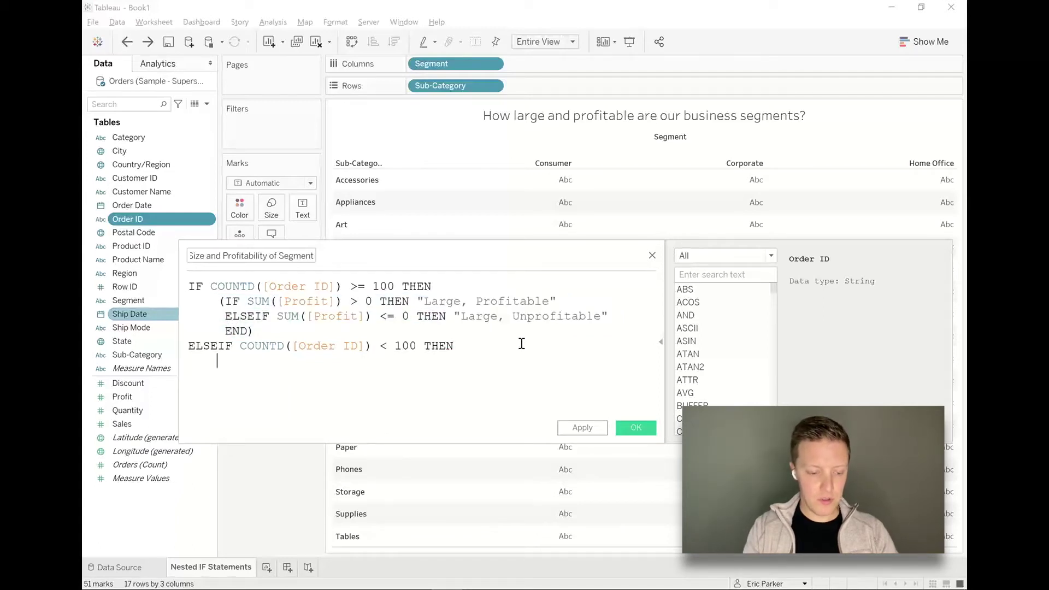
{"action": "key", "text": "ctrl+v"}
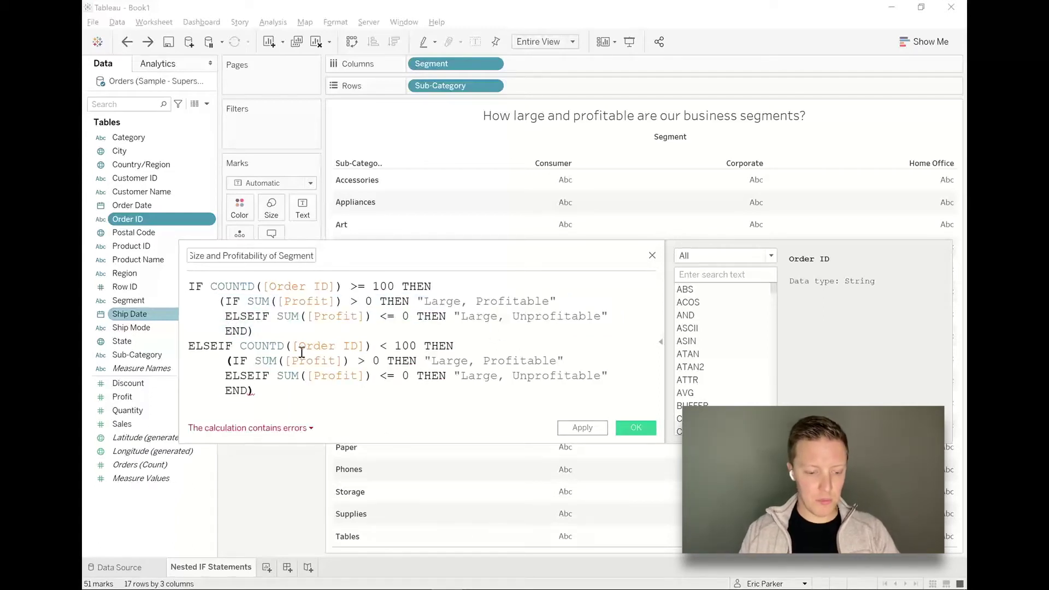
{"action": "left_click", "coordinate": [461, 360]}
{"action": "left_click_drag", "start_coordinate": [462, 360], "coordinate": [432, 362]}
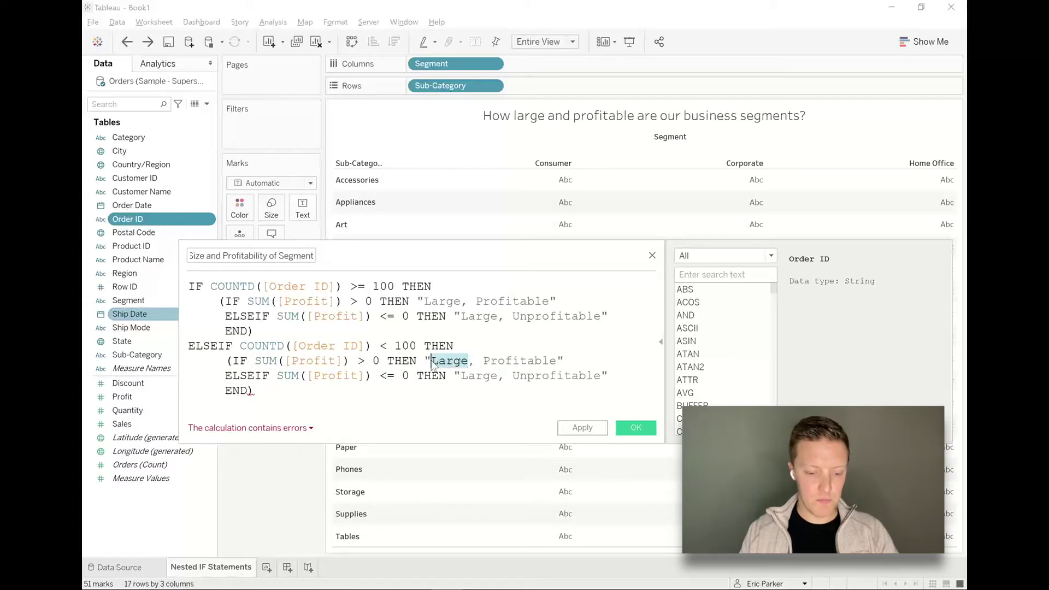
{"action": "type", "text": "Small"}
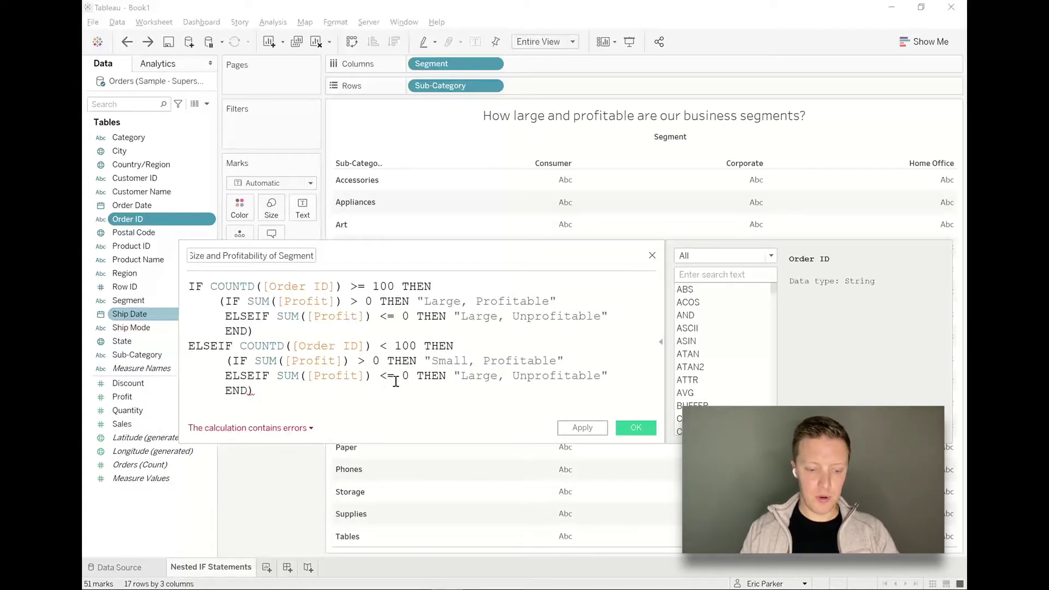
{"action": "left_click_drag", "start_coordinate": [497, 376], "coordinate": [465, 378]}
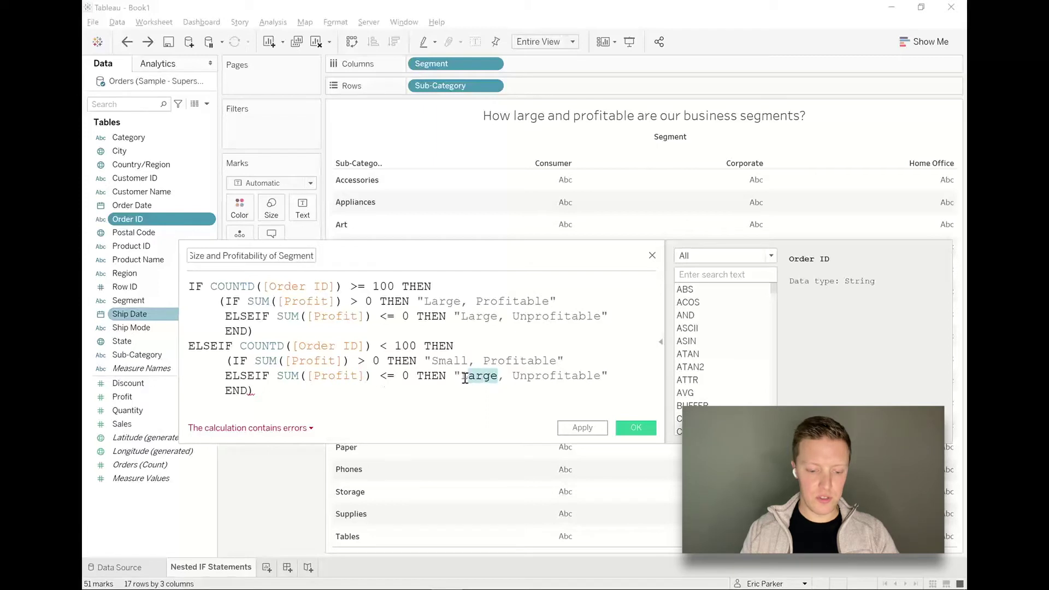
{"action": "type", "text": "Small"}
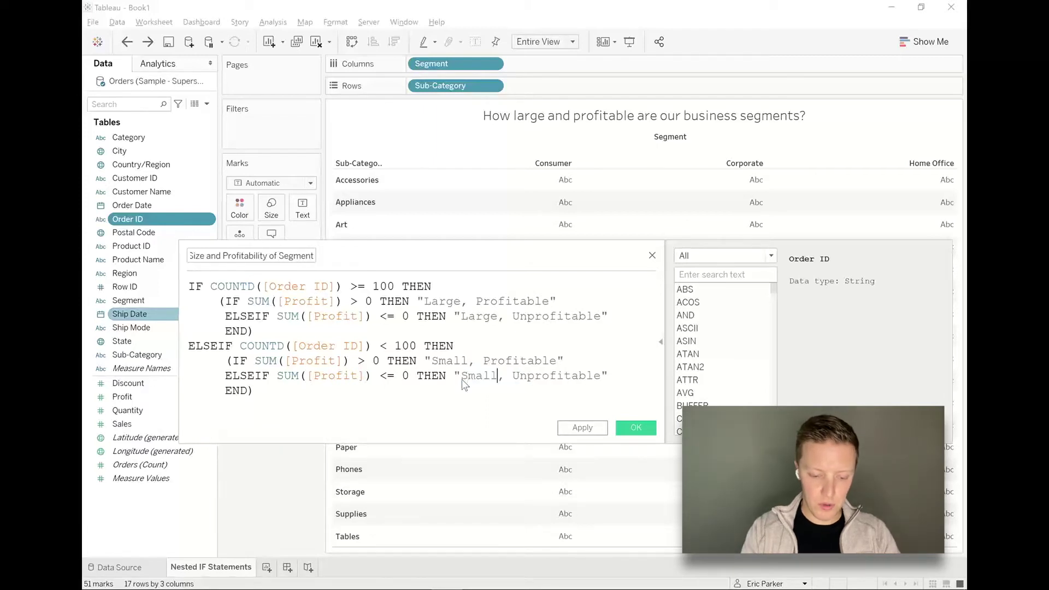
{"action": "left_click", "coordinate": [436, 403]}
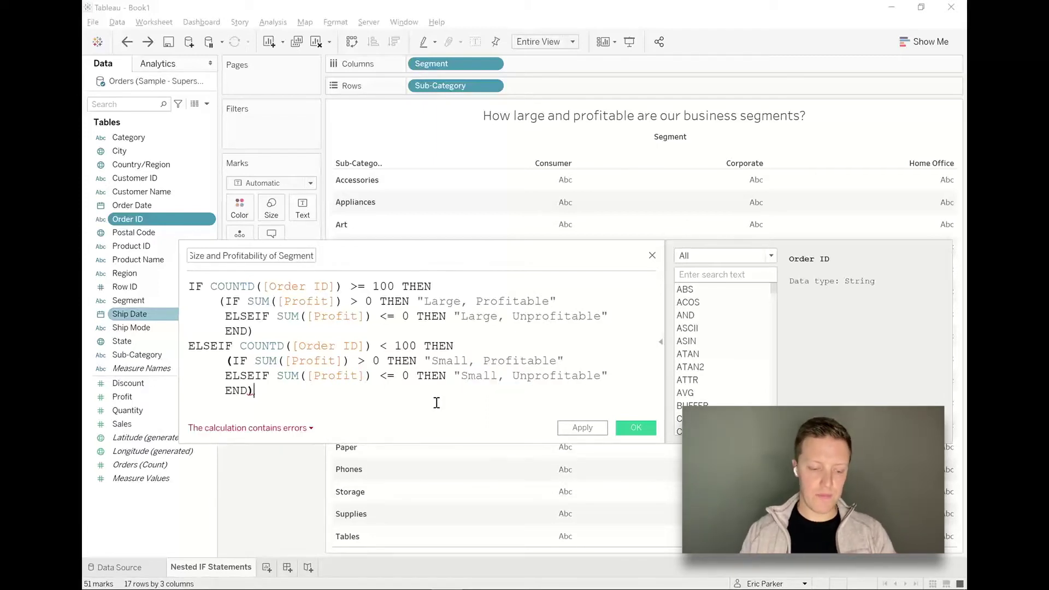
{"action": "key", "text": "Return"}
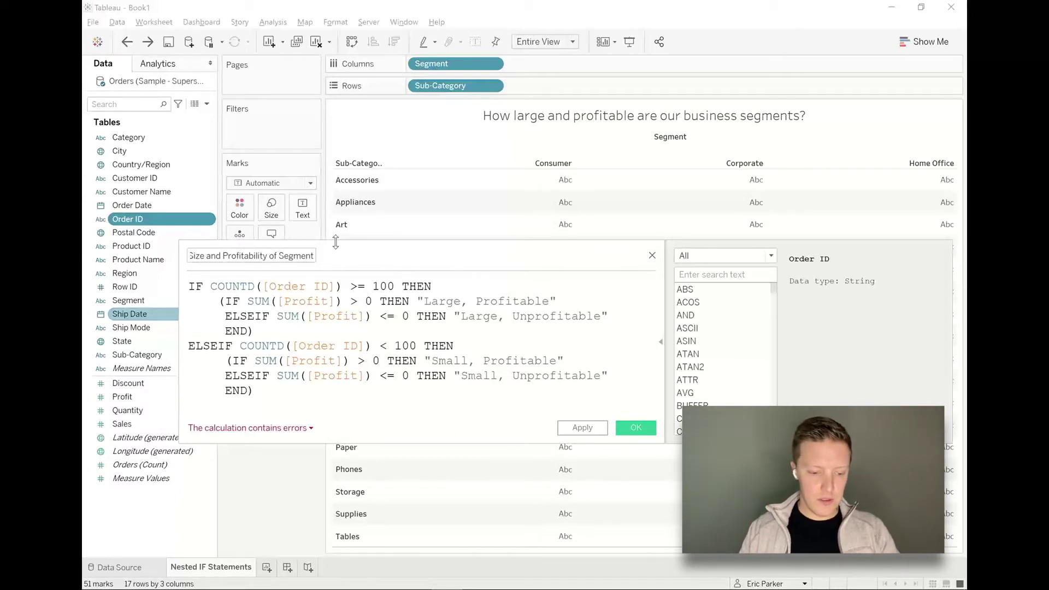
End the formula with a final END and save the now-valid calculation.
{"action": "left_click_drag", "start_coordinate": [336, 238], "coordinate": [335, 217]}
{"action": "type", "text": "END"}
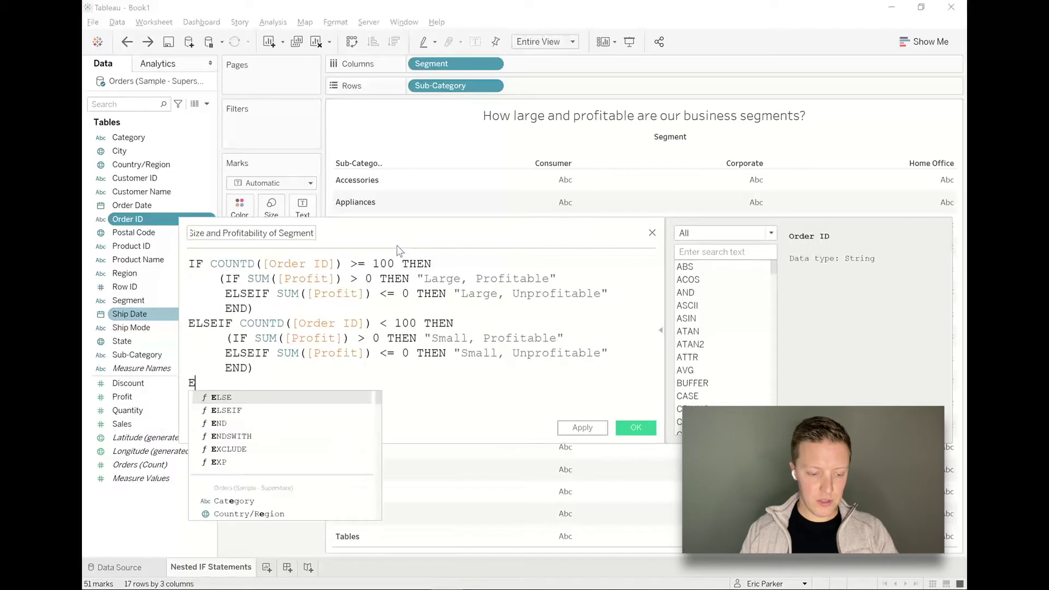
{"action": "left_click", "coordinate": [430, 394]}
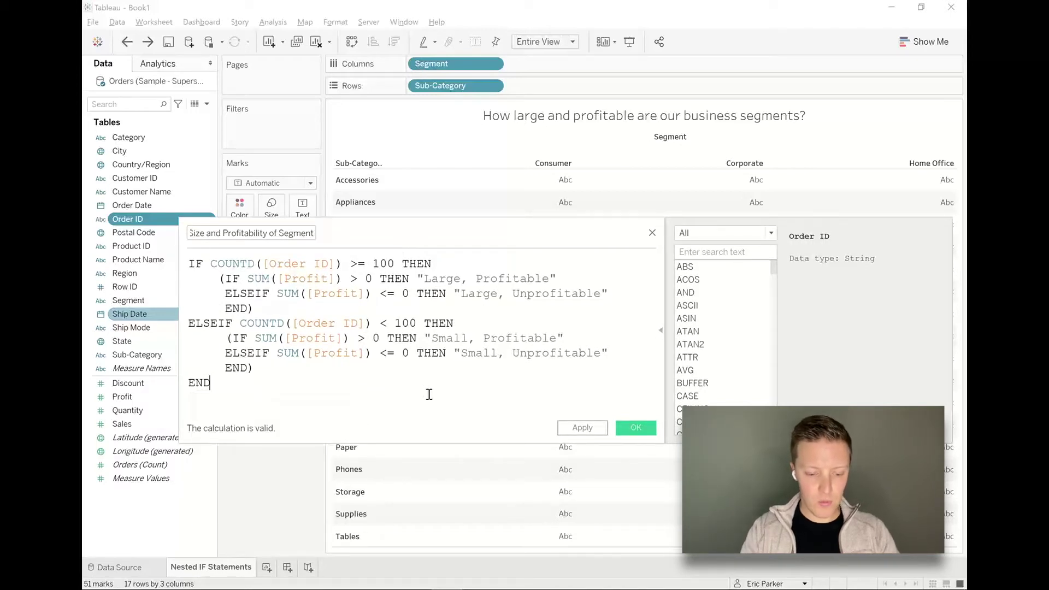
{"action": "double_click", "coordinate": [195, 264]}
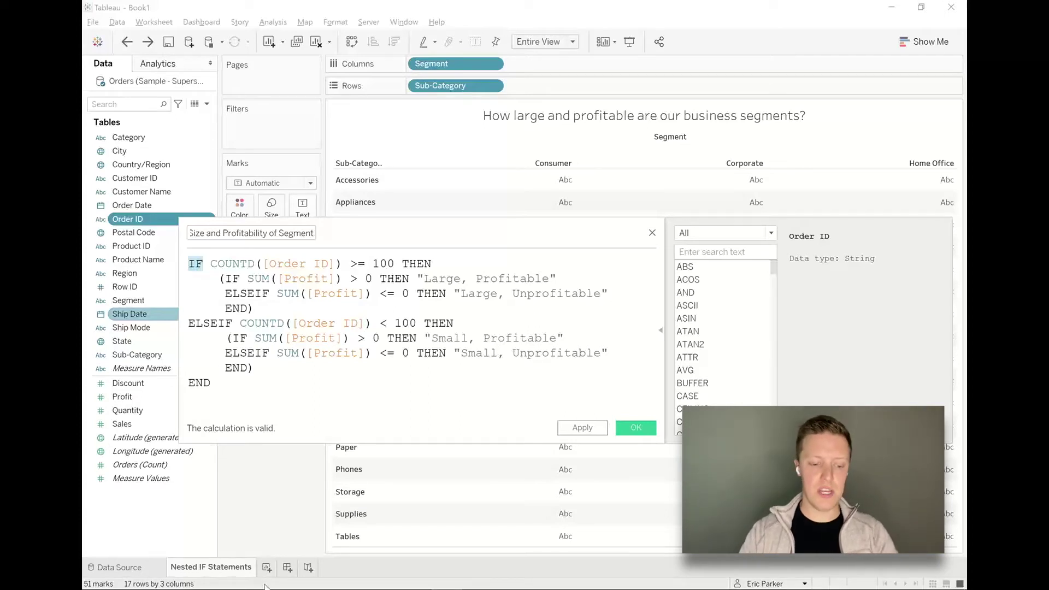
{"action": "left_click", "coordinate": [274, 397]}
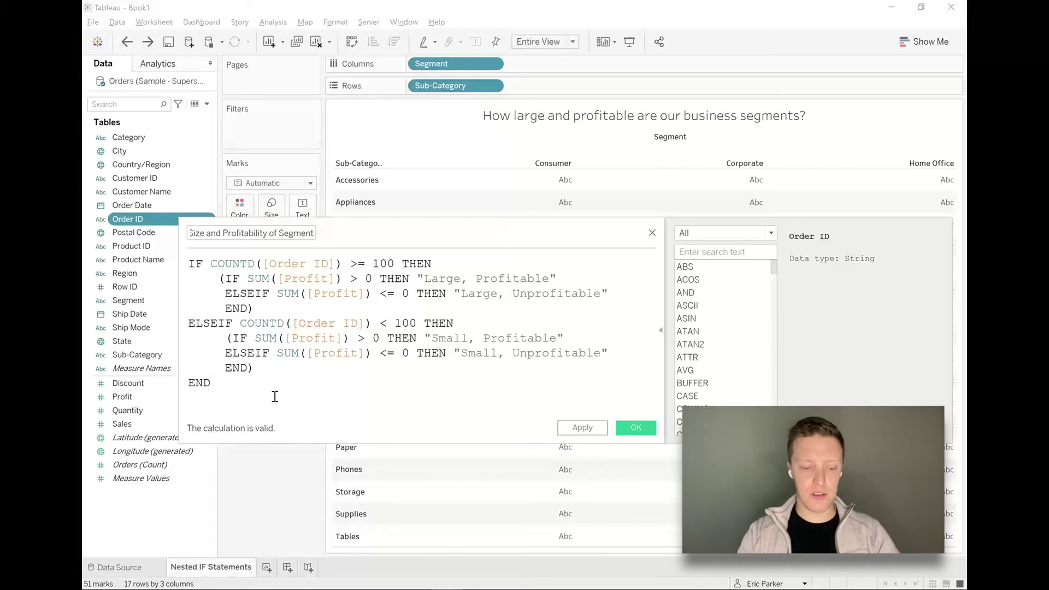
{"action": "left_click", "coordinate": [636, 428]}
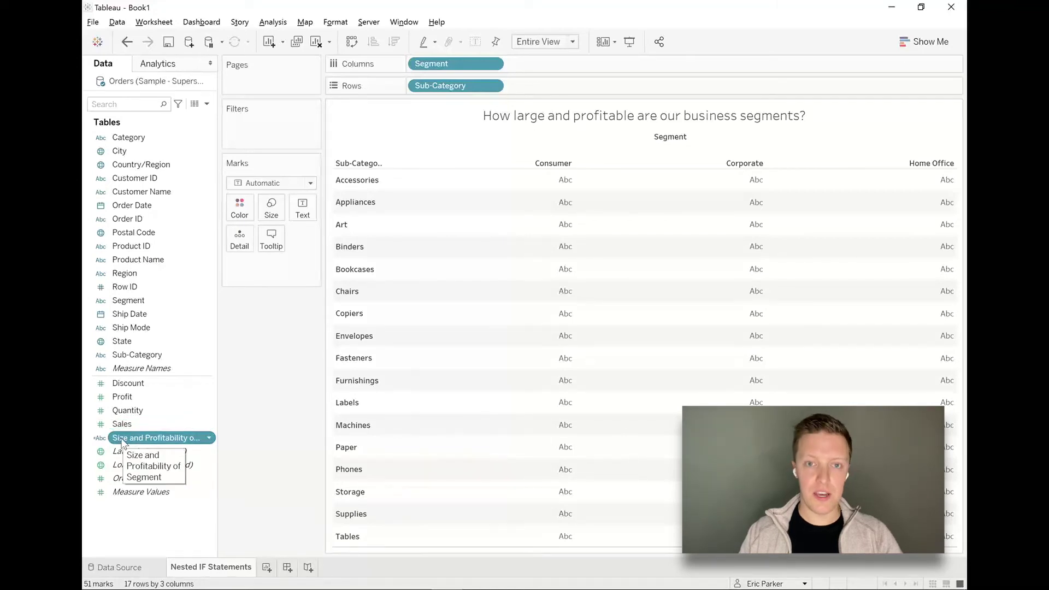
Colour the marks by Size and Profitability of Segment, which adds a four-category legend.
{"action": "left_click_drag", "start_coordinate": [127, 442], "coordinate": [244, 215]}
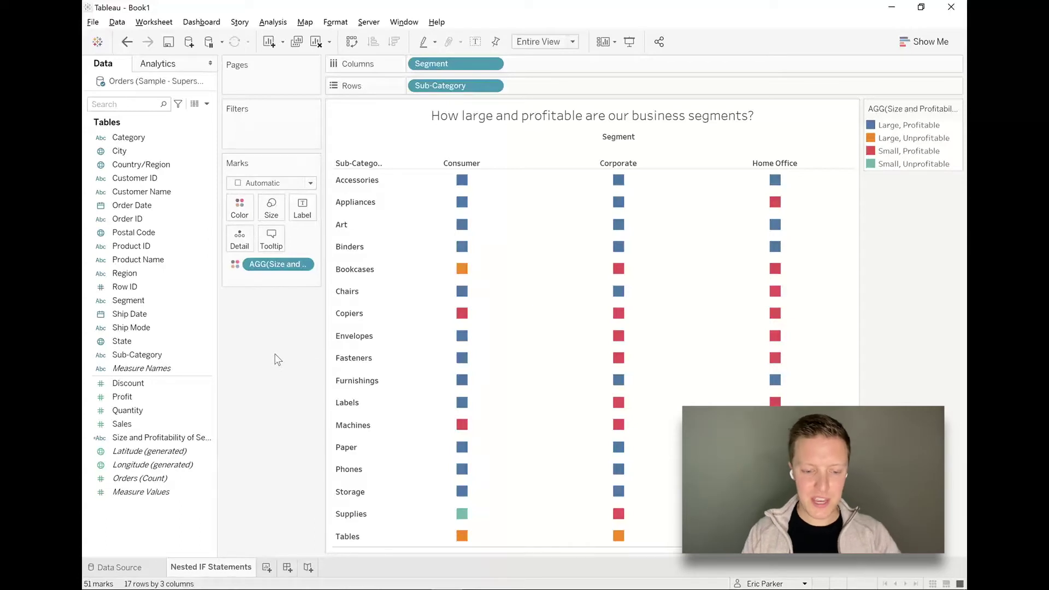
{"action": "mouse_move", "coordinate": [461, 189]}
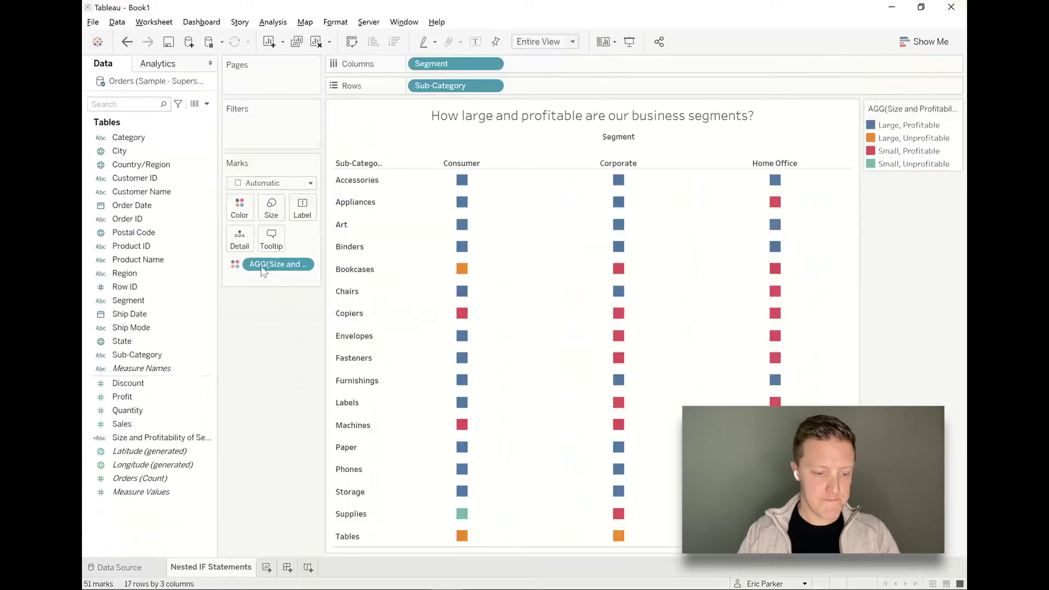
In Edit Colors, make Large, Profitable green and Large, Unprofitable red.
{"action": "left_click", "coordinate": [242, 216]}
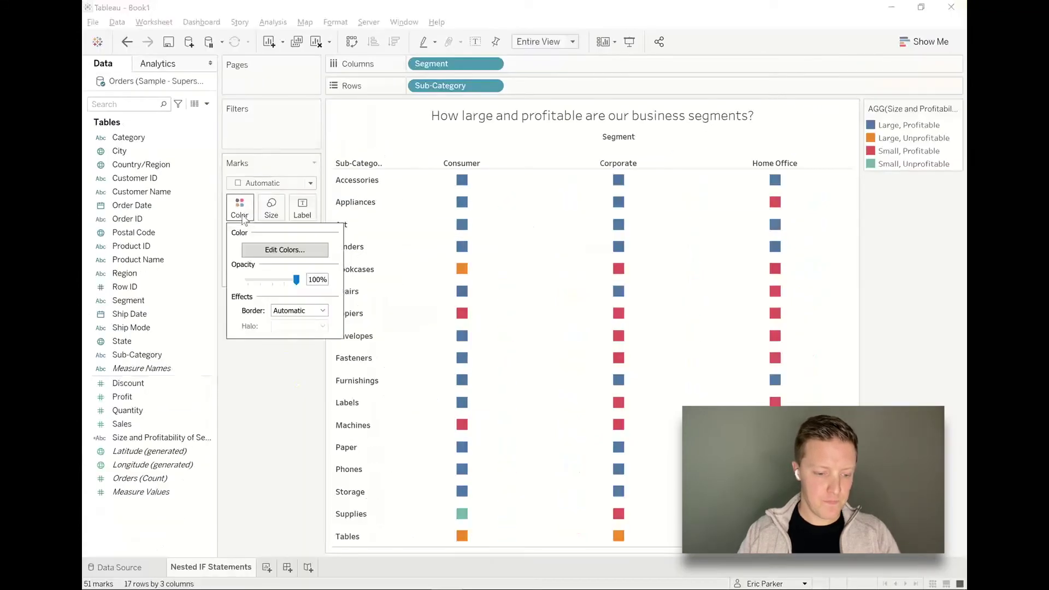
{"action": "left_click", "coordinate": [281, 253]}
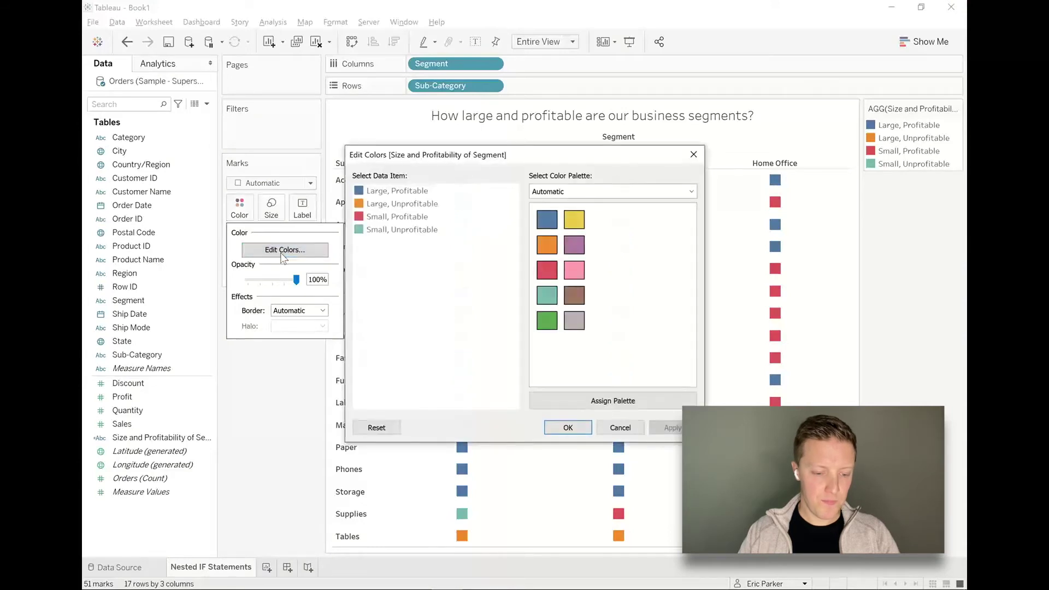
{"action": "left_click", "coordinate": [390, 191]}
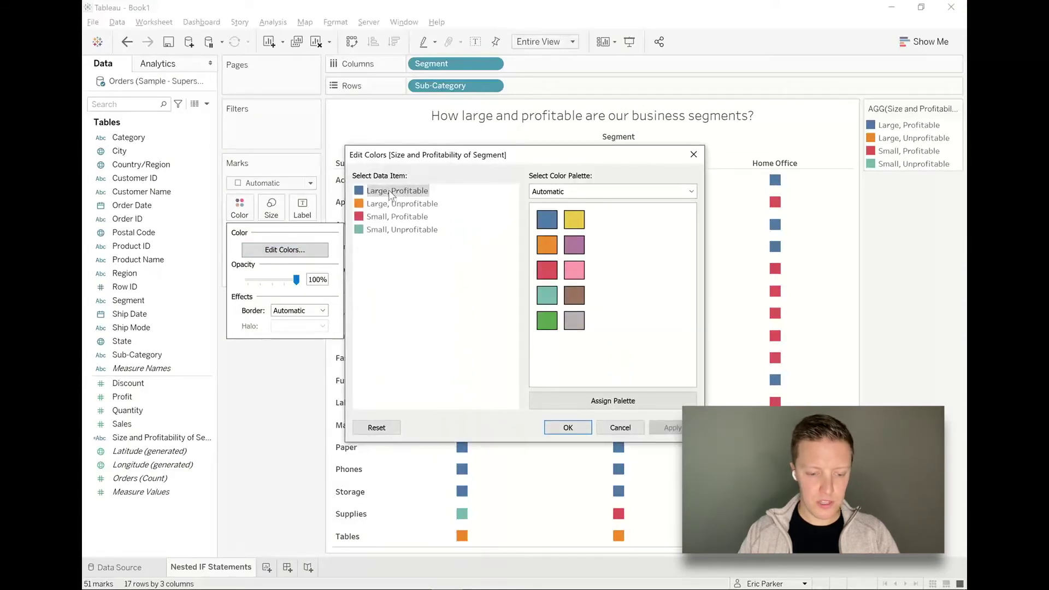
{"action": "left_click", "coordinate": [547, 321]}
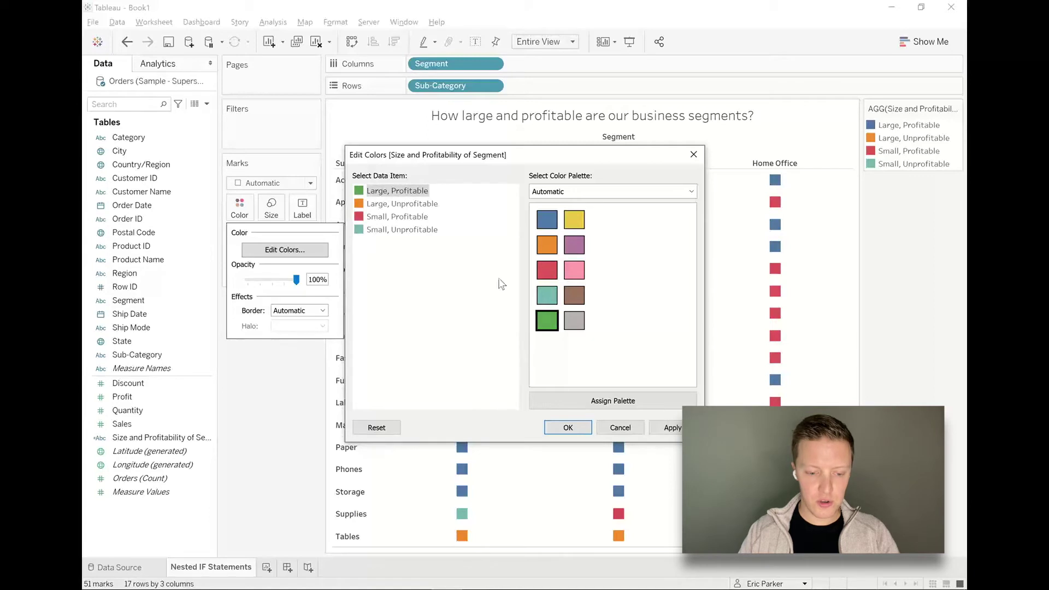
{"action": "left_click", "coordinate": [387, 204]}
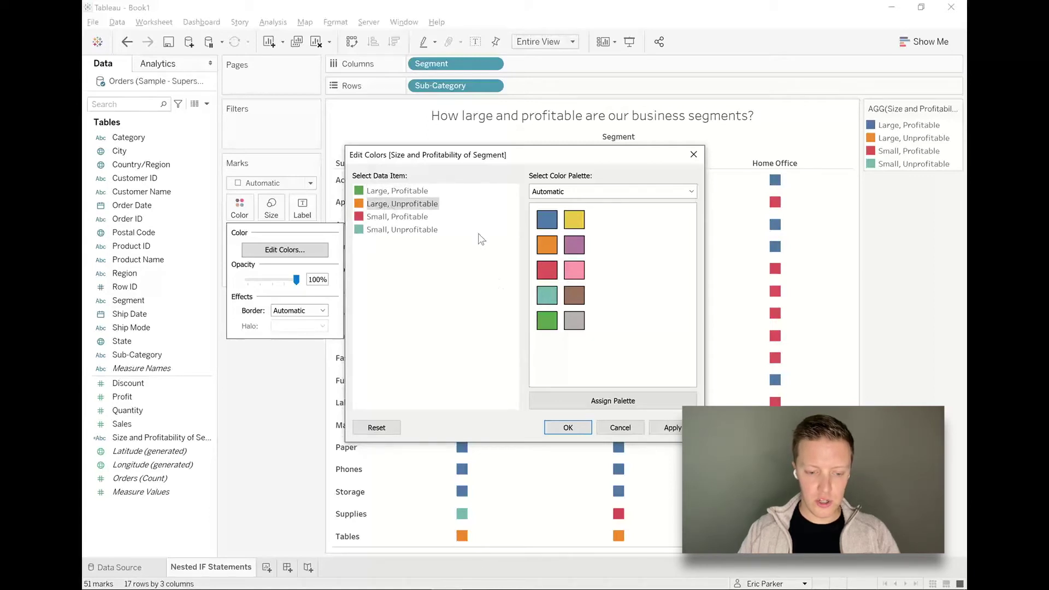
{"action": "left_click", "coordinate": [546, 270]}
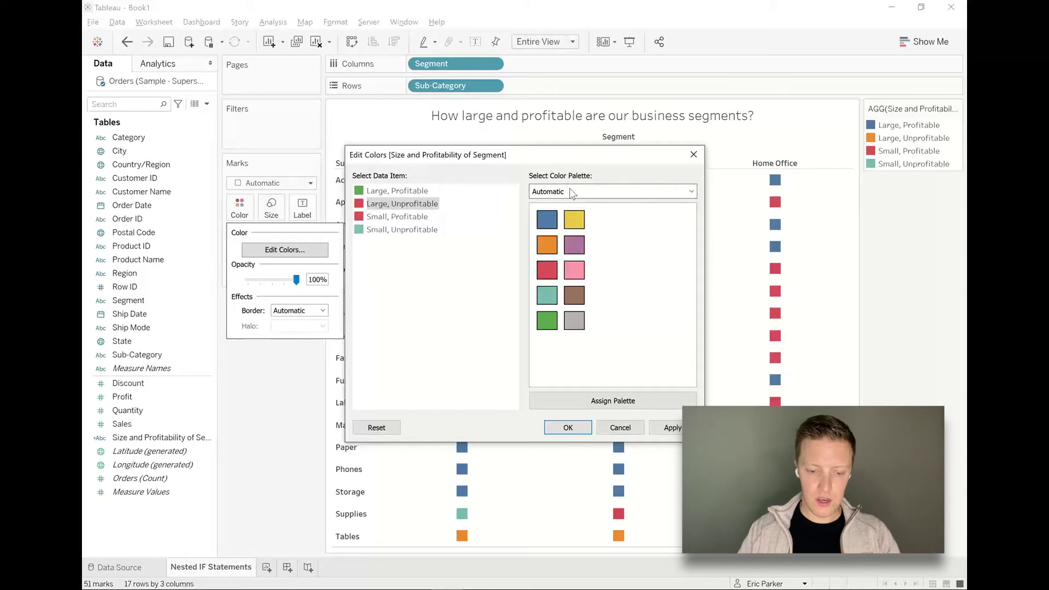
From the Tableau 20 palette, make Small, Profitable light pink and Small, Unprofitable light green, then apply.
{"action": "left_click", "coordinate": [570, 191]}
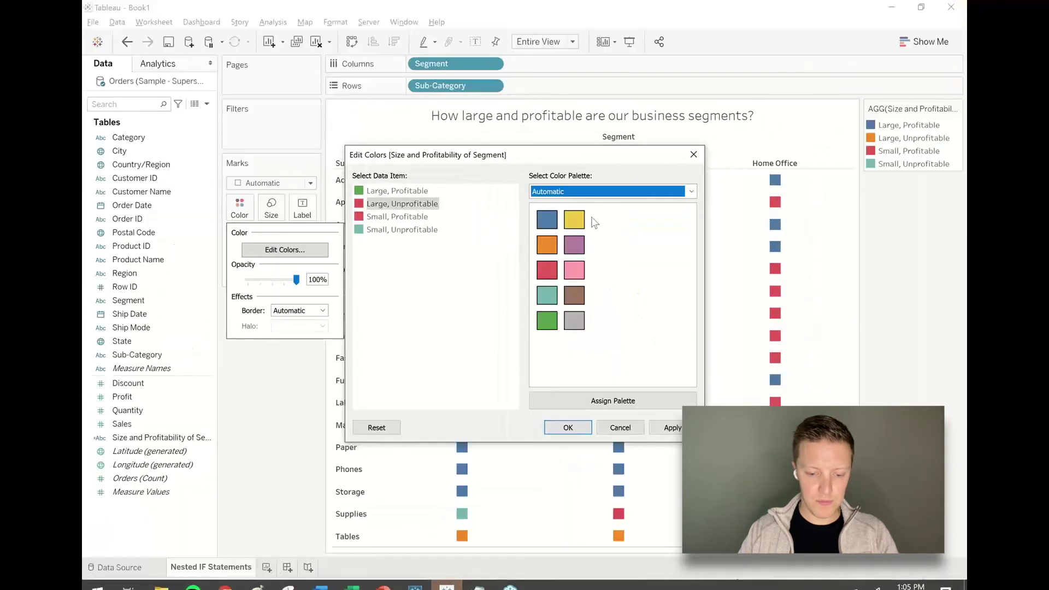
{"action": "left_click", "coordinate": [581, 192]}
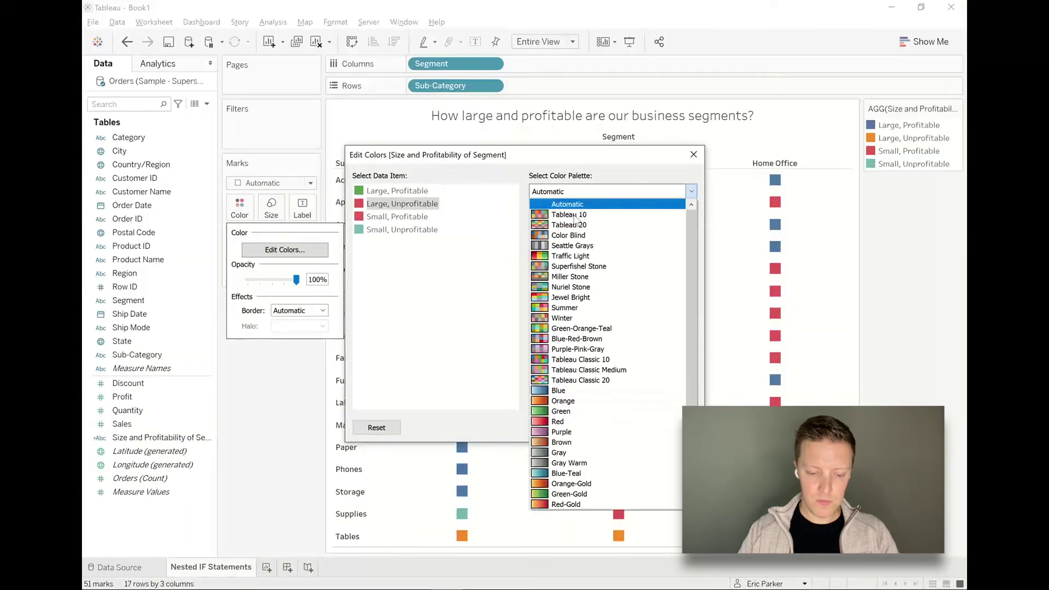
{"action": "left_click", "coordinate": [569, 224]}
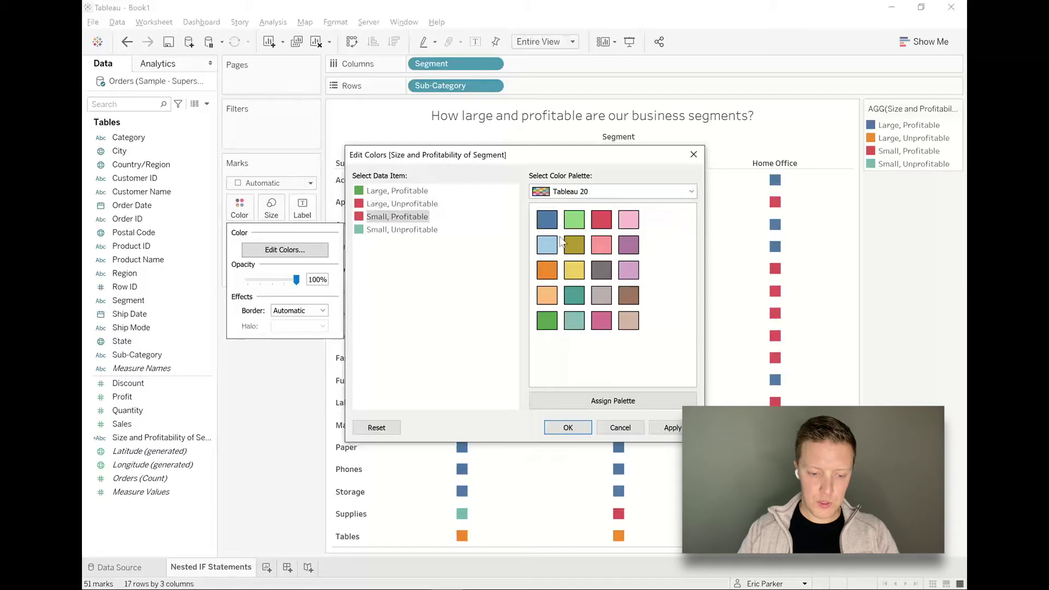
{"action": "left_click", "coordinate": [602, 247]}
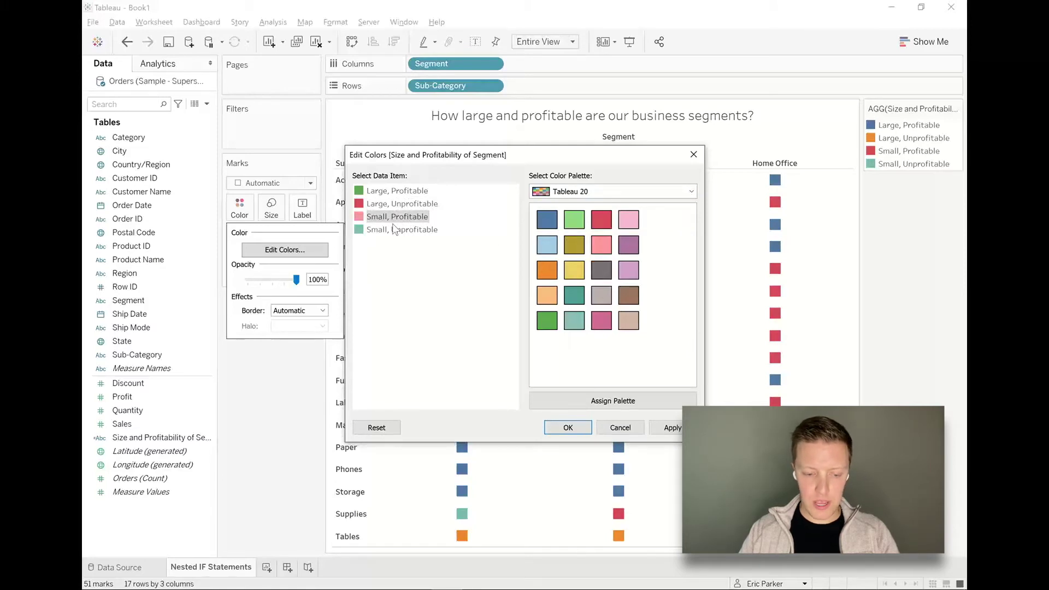
{"action": "left_click", "coordinate": [375, 231]}
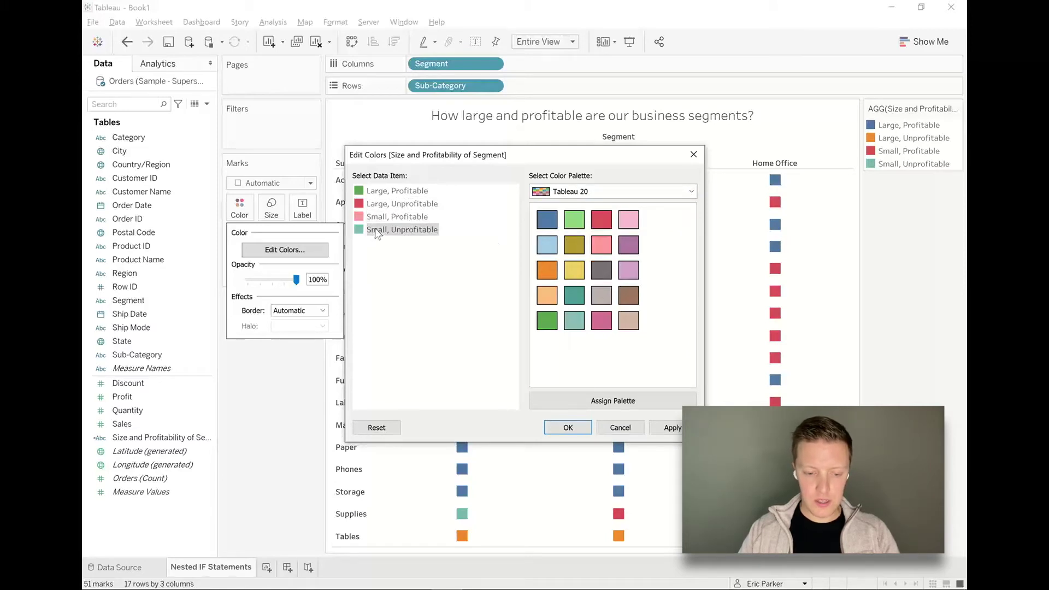
{"action": "left_click", "coordinate": [574, 220]}
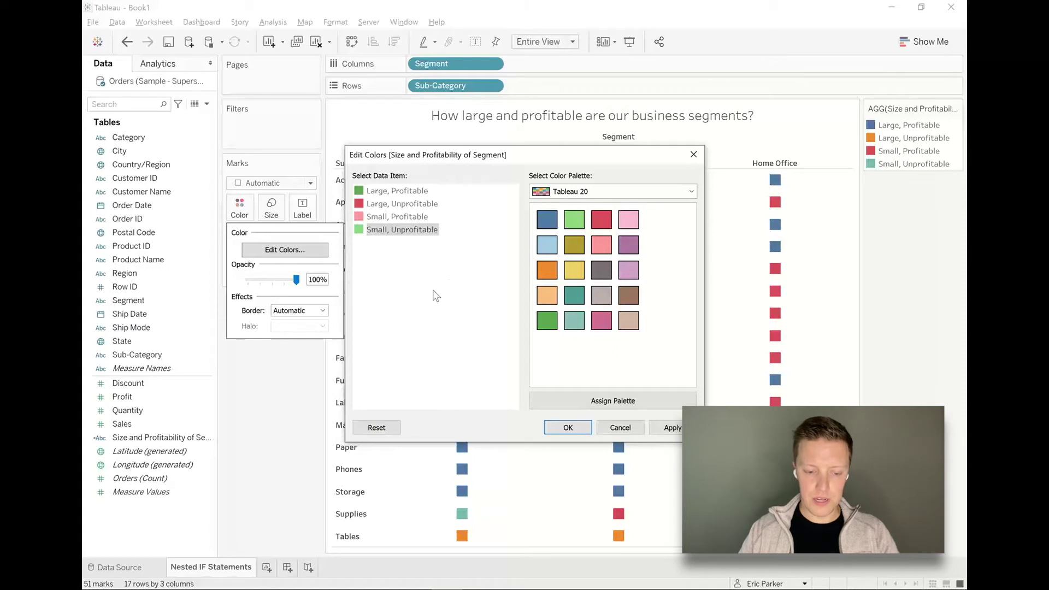
{"action": "left_click", "coordinate": [567, 429]}
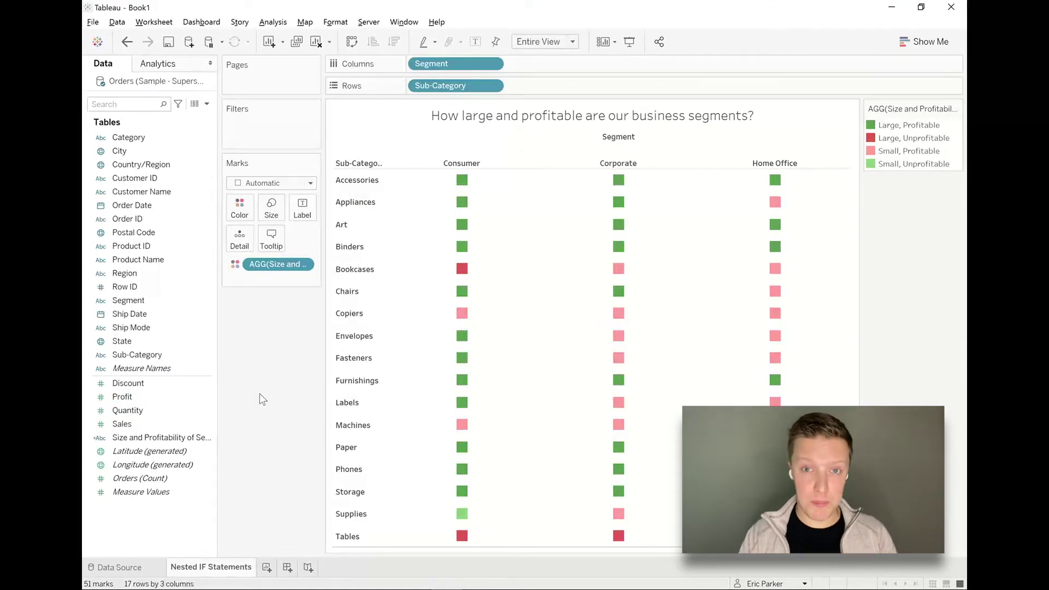
{"action": "left_click", "coordinate": [888, 140]}
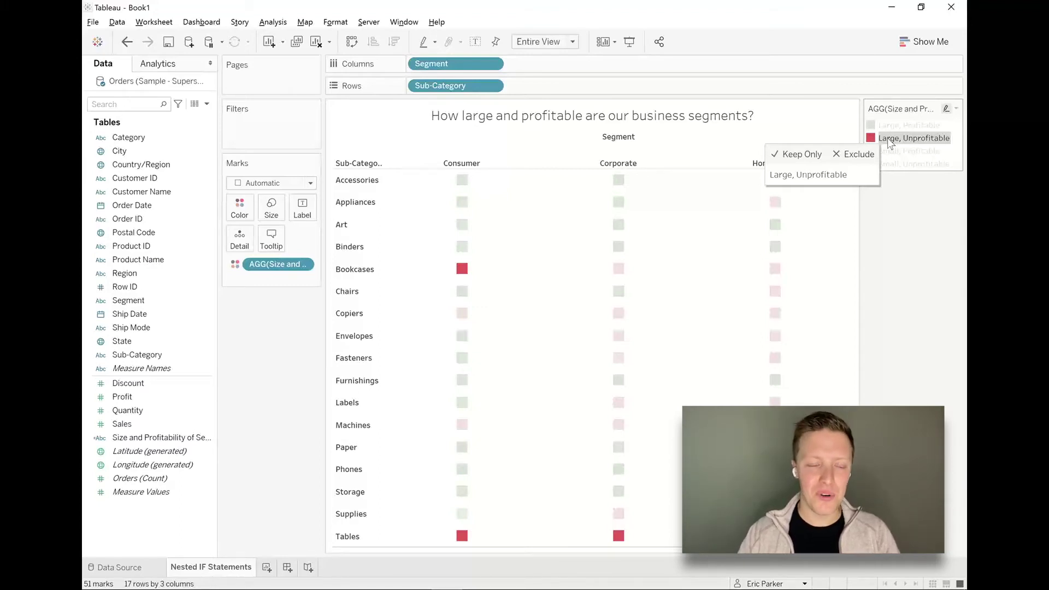
{"action": "left_click", "coordinate": [887, 137]}
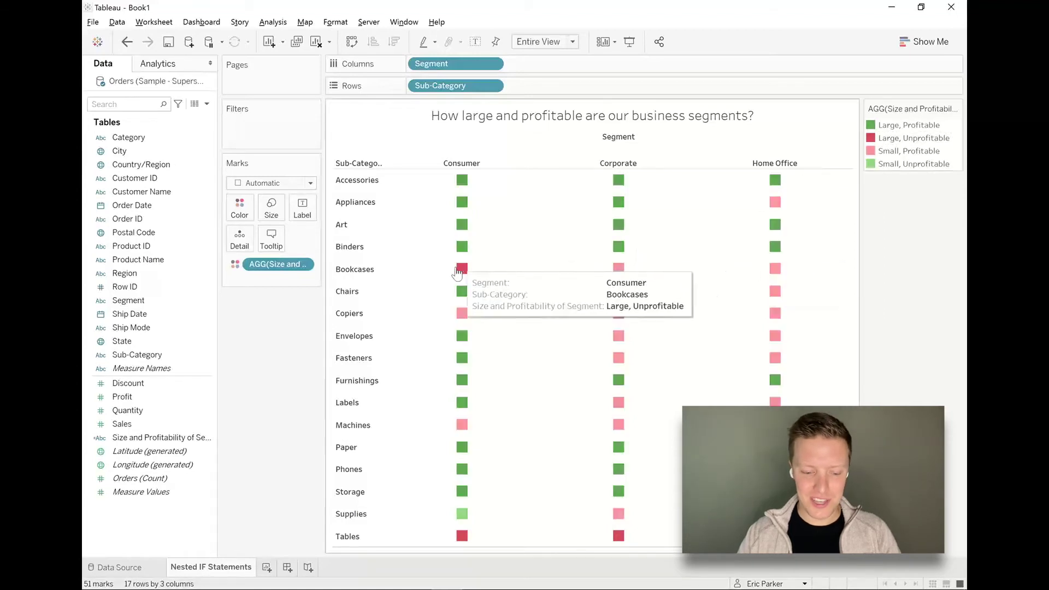
{"action": "left_click", "coordinate": [271, 211]}
{"action": "mouse_move", "coordinate": [295, 238]}
{"action": "left_mouse_down"}
{"action": "mouse_move", "coordinate": [354, 245]}
{"action": "mouse_move", "coordinate": [268, 241]}
{"action": "mouse_move", "coordinate": [295, 241]}
{"action": "left_mouse_up"}
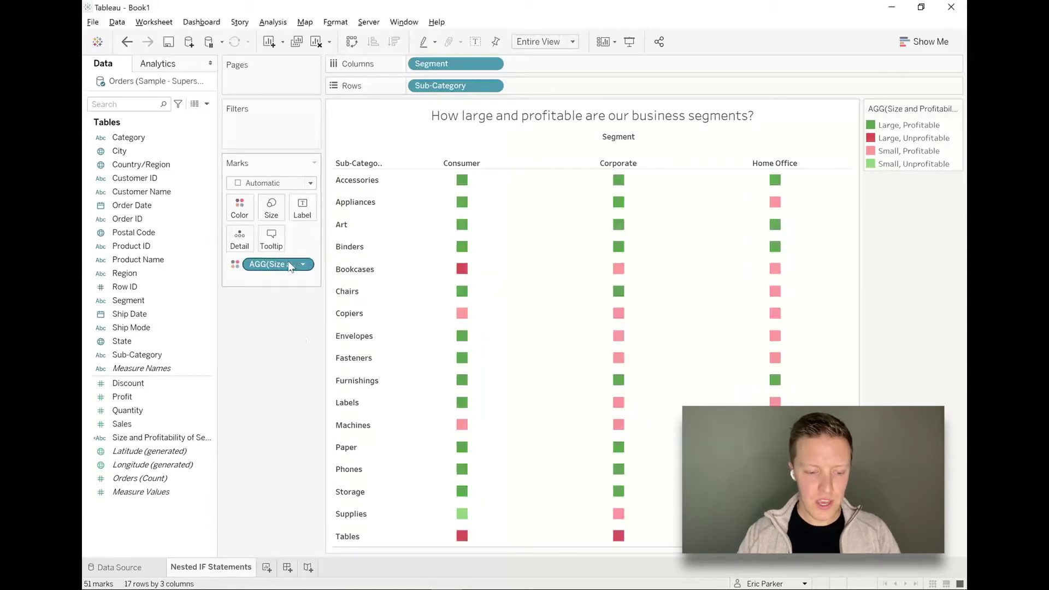
{"action": "left_click", "coordinate": [306, 264]}
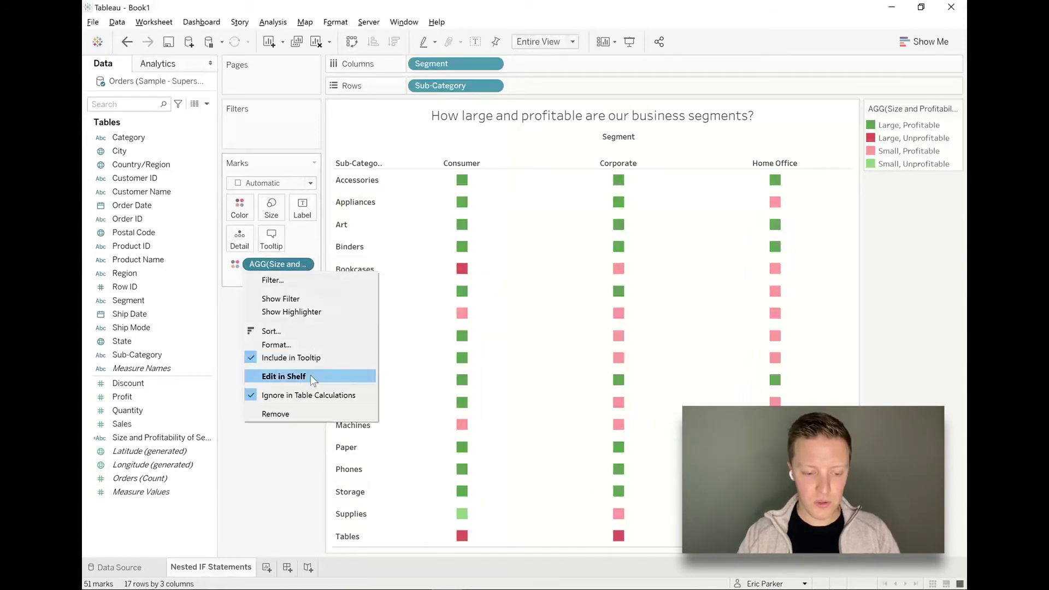
{"action": "left_click", "coordinate": [236, 337]}
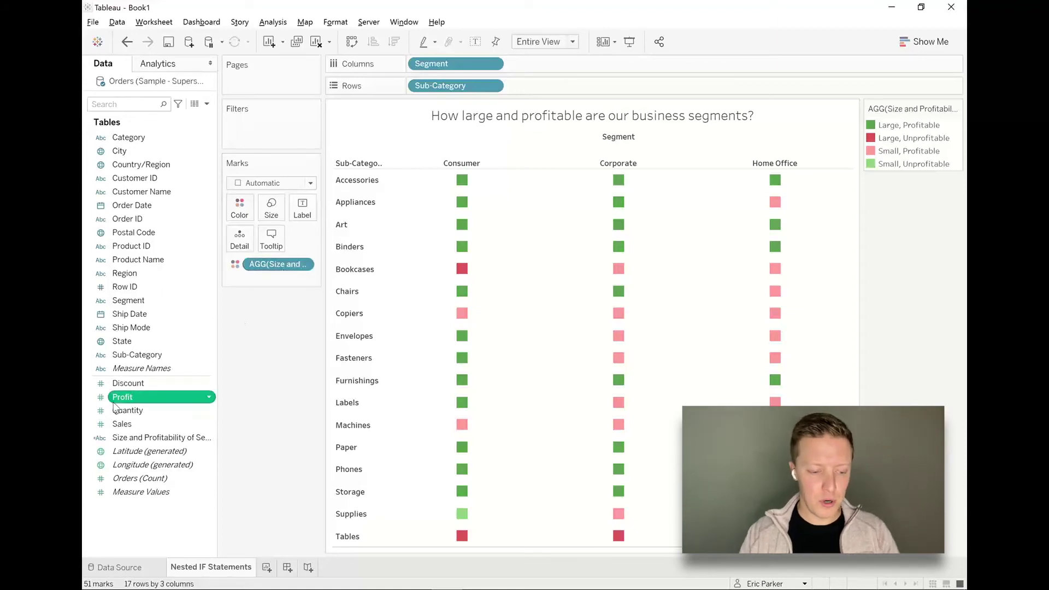
{"action": "left_click_drag", "start_coordinate": [117, 399], "coordinate": [239, 210]}
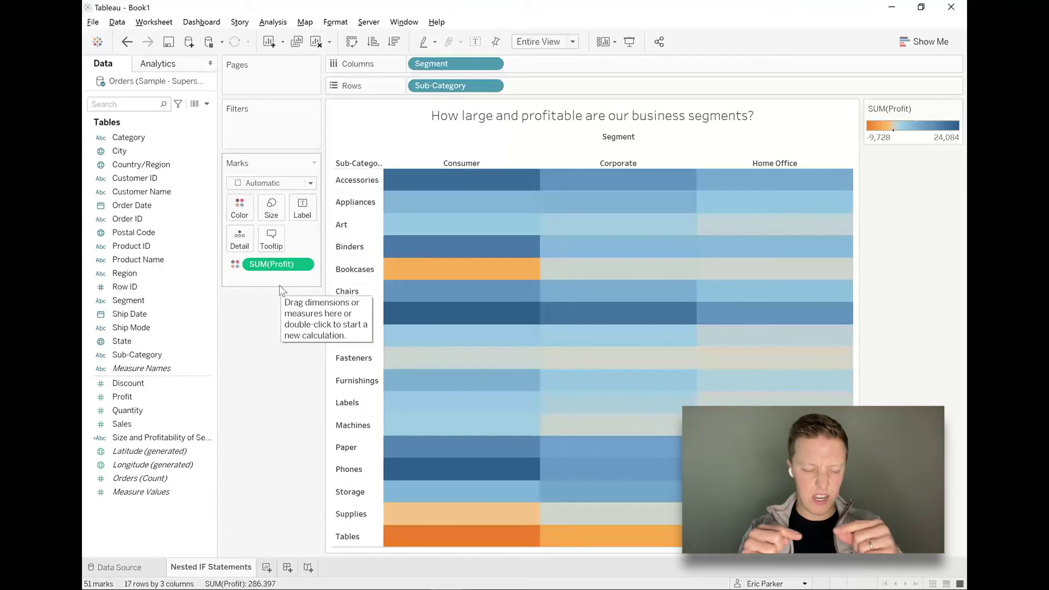
{"action": "left_click", "coordinate": [128, 43]}
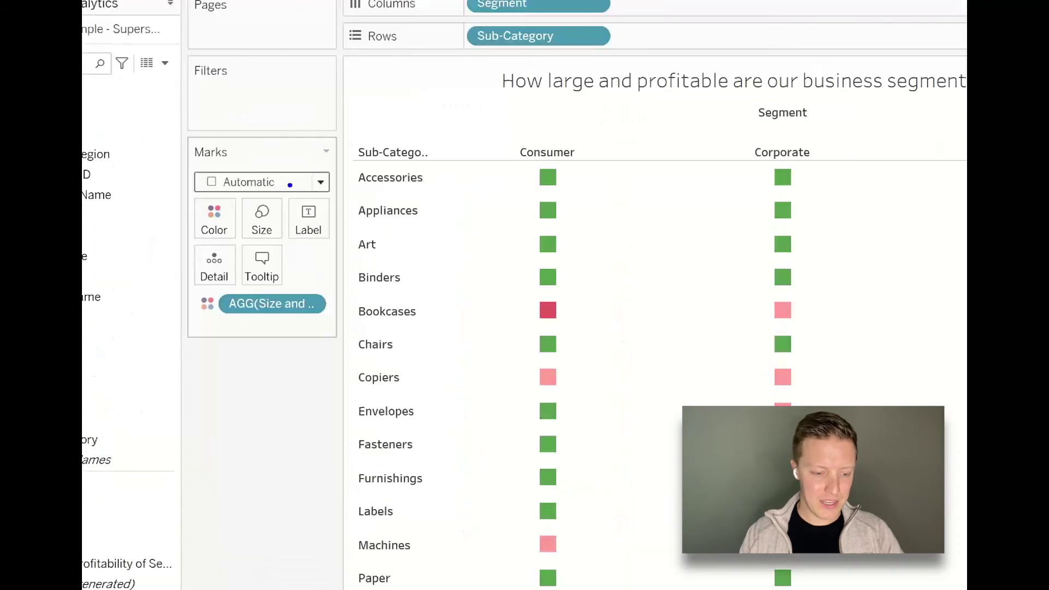
Change the mark type to Bar and bring up the Data pane menu for a new field.
{"action": "mouse_move", "coordinate": [284, 167]}
{"action": "left_mouse_down"}
{"action": "mouse_move", "coordinate": [182, 177]}
{"action": "mouse_move", "coordinate": [285, 167]}
{"action": "left_mouse_up"}
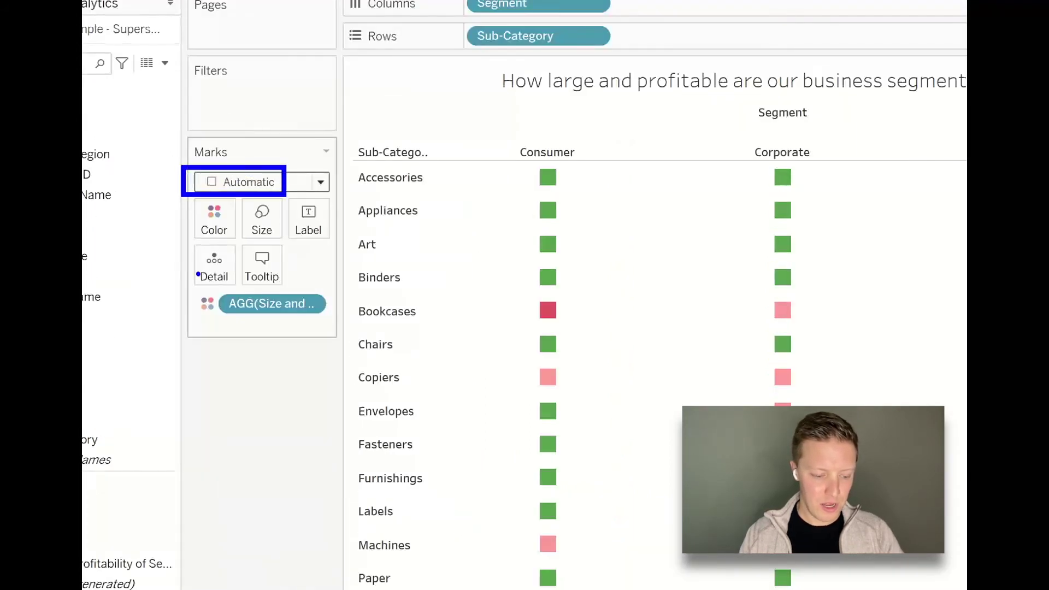
{"action": "left_click", "coordinate": [281, 180]}
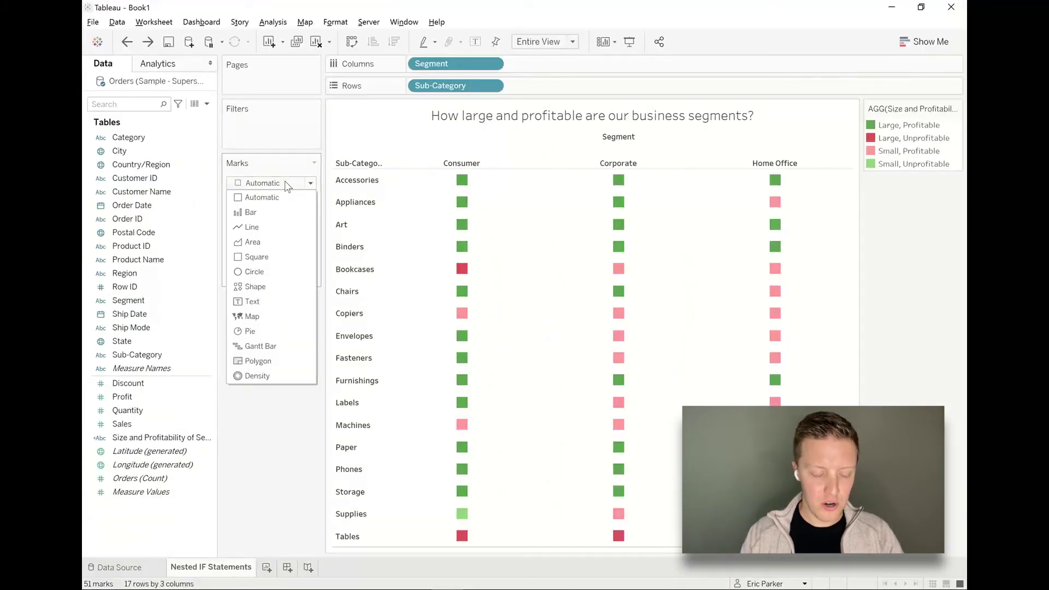
{"action": "left_click", "coordinate": [280, 212]}
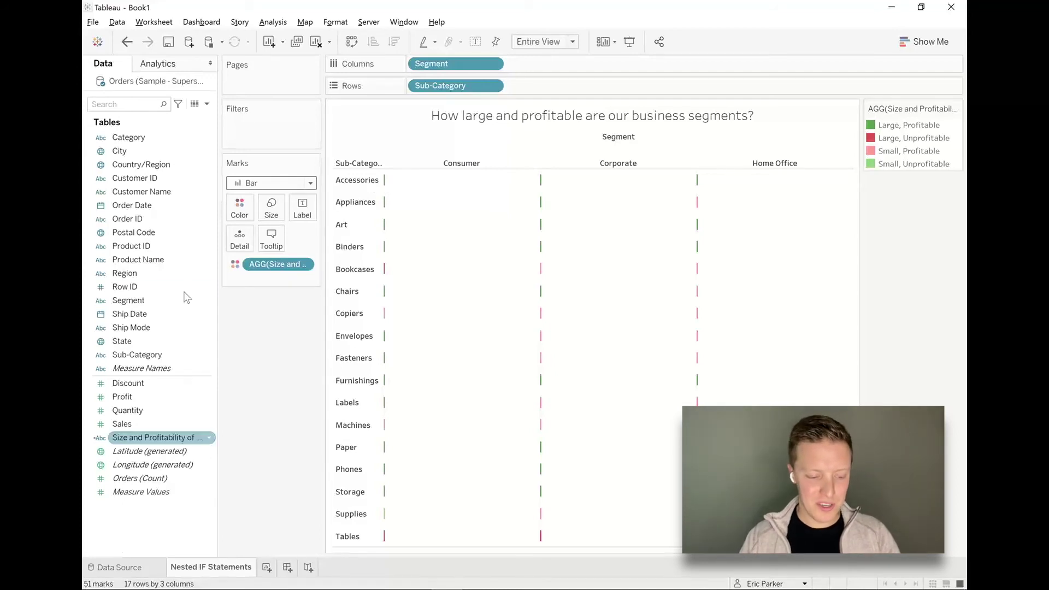
{"action": "right_click", "coordinate": [144, 517]}
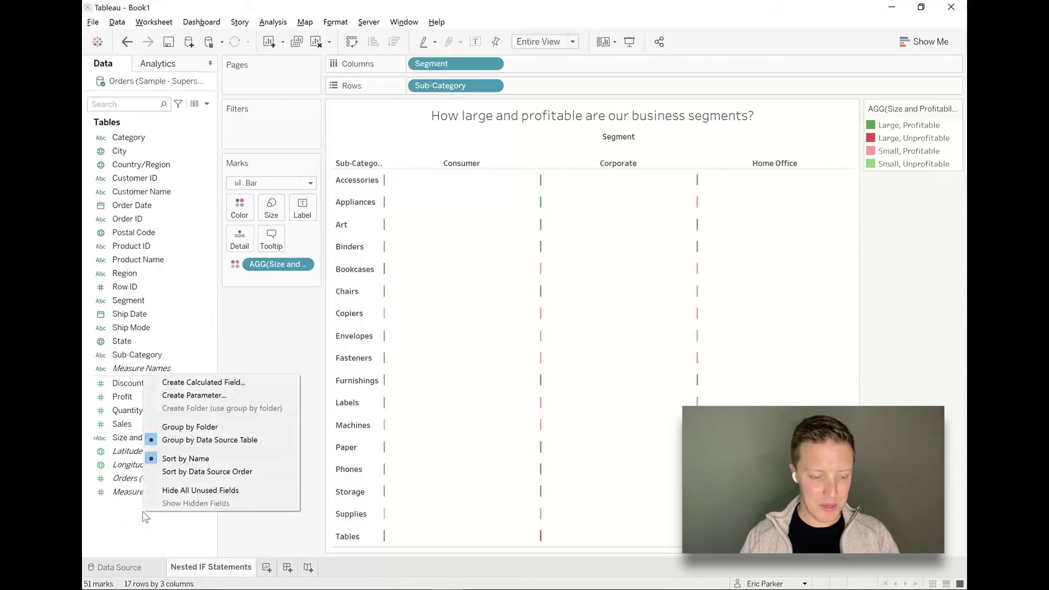
Create a calculated field named 1 whose formula is the constant 1.
{"action": "left_click", "coordinate": [217, 382]}
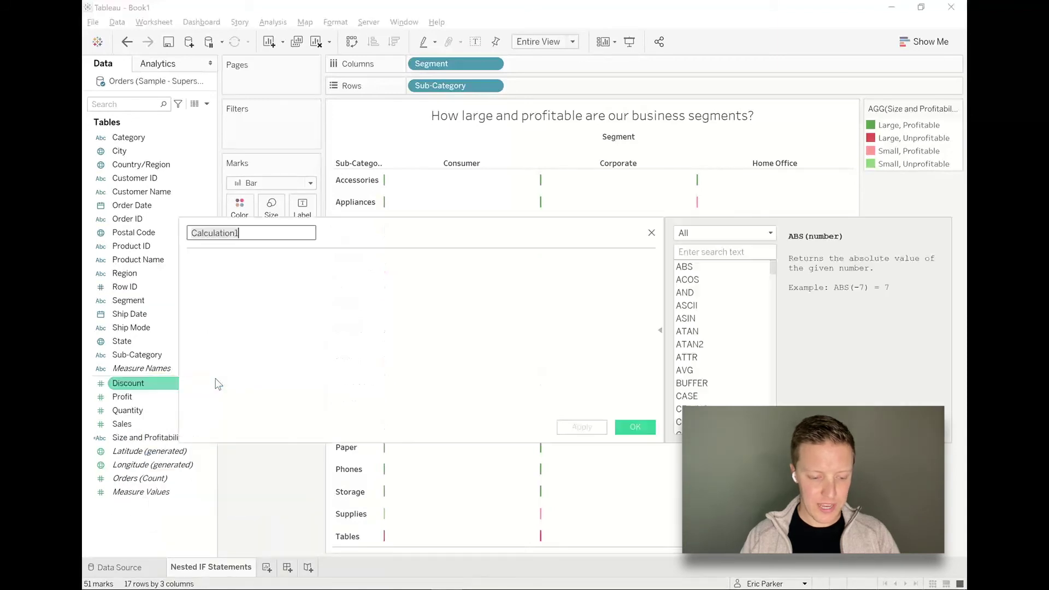
{"action": "type", "text": "I"}
{"action": "left_click", "coordinate": [251, 309]}
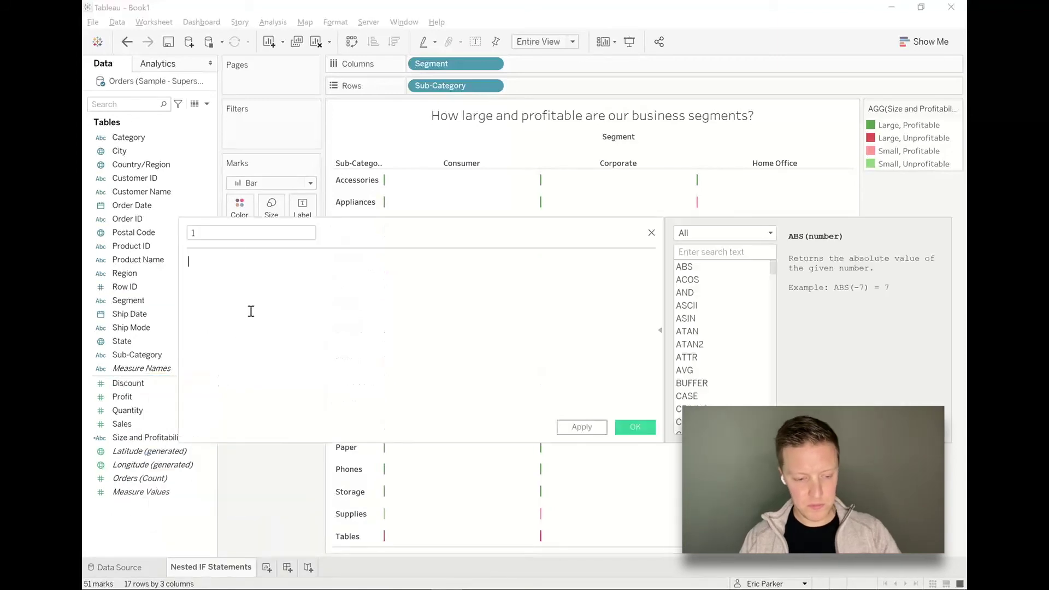
{"action": "type", "text": "I"}
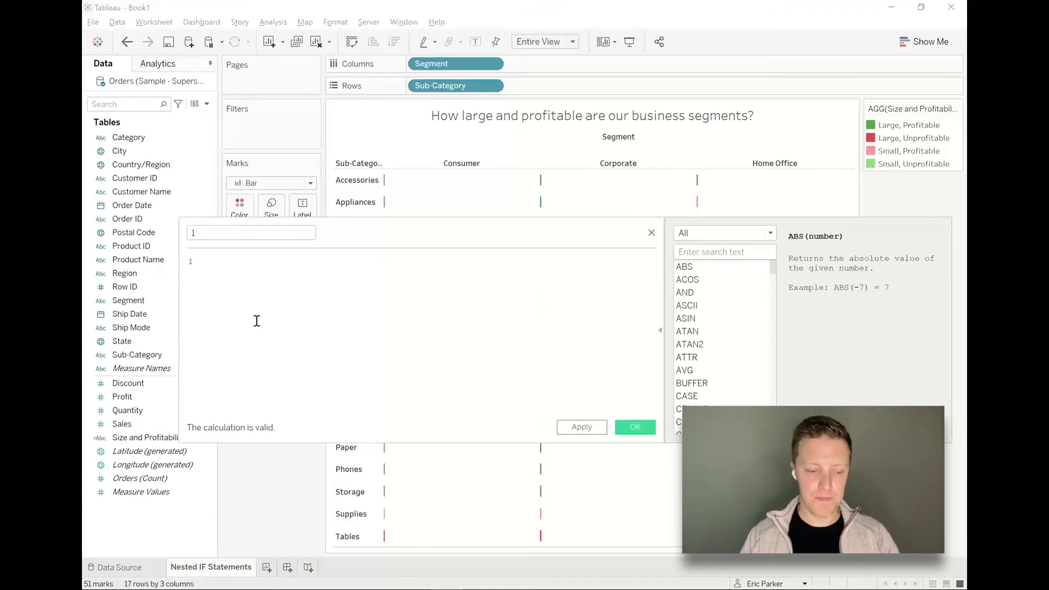
{"action": "left_click", "coordinate": [639, 427]}
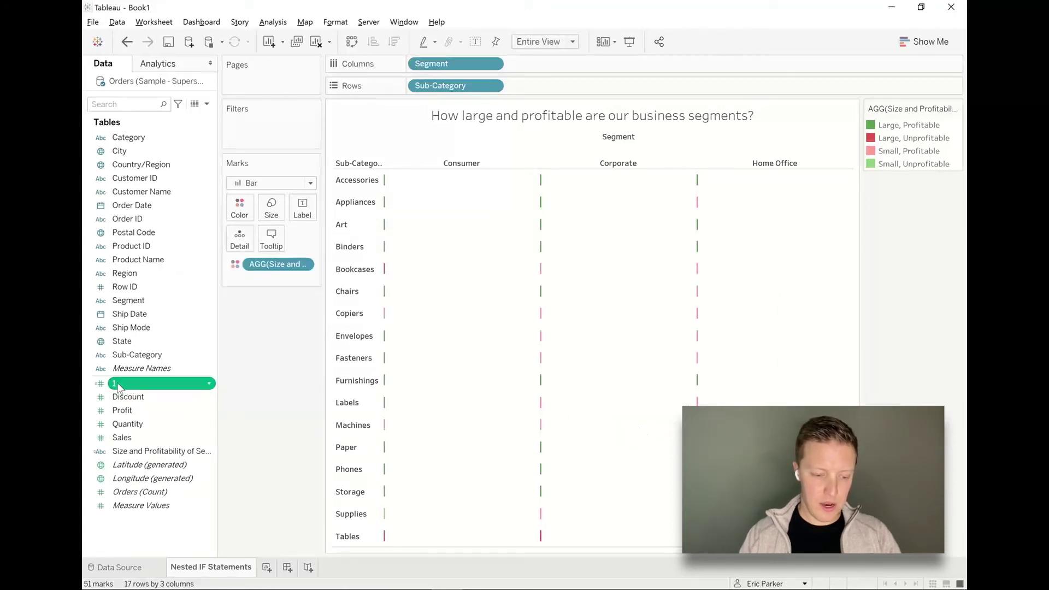
Put field 1 on Size and change its aggregation from SUM to Minimum.
{"action": "mouse_move", "coordinate": [118, 386]}
{"action": "left_mouse_down"}
{"action": "mouse_move", "coordinate": [152, 382]}
{"action": "mouse_move", "coordinate": [241, 210]}
{"action": "mouse_move", "coordinate": [264, 199]}
{"action": "mouse_move", "coordinate": [268, 208]}
{"action": "left_mouse_up"}
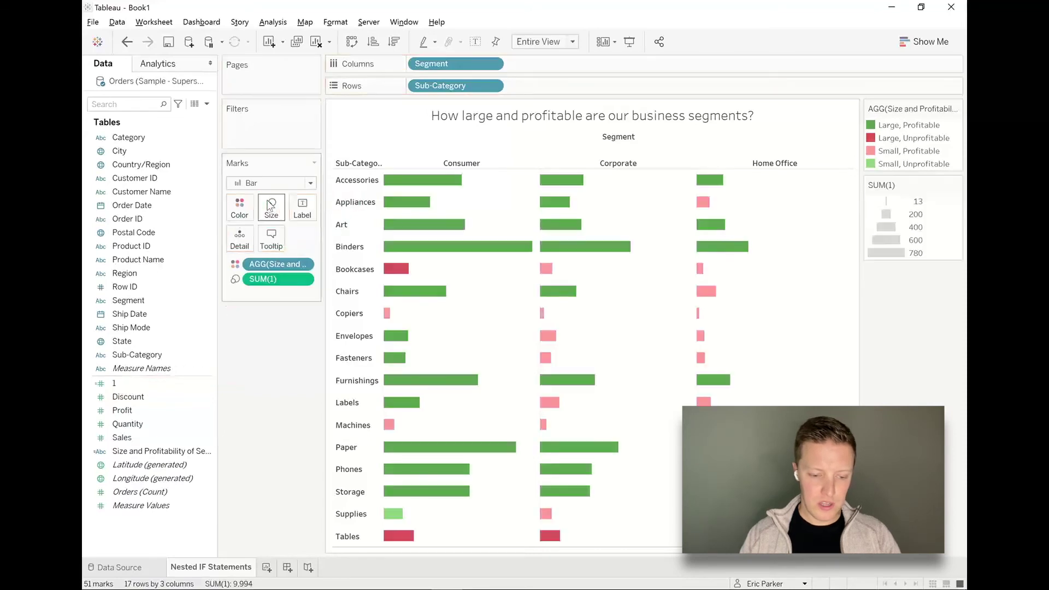
{"action": "left_click", "coordinate": [303, 280]}
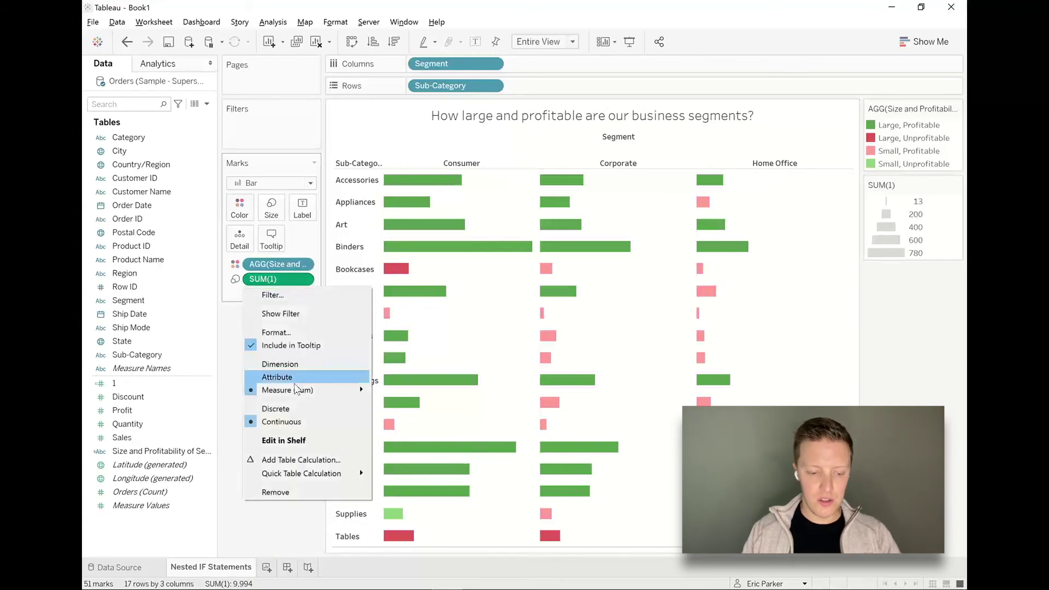
{"action": "mouse_move", "coordinate": [295, 390]}
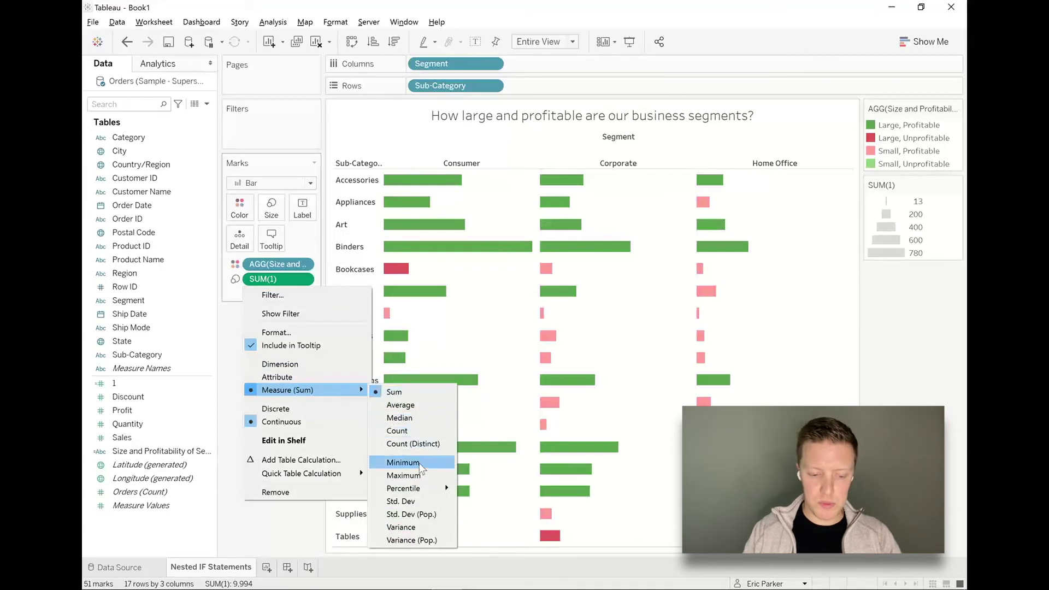
{"action": "left_click", "coordinate": [419, 465]}
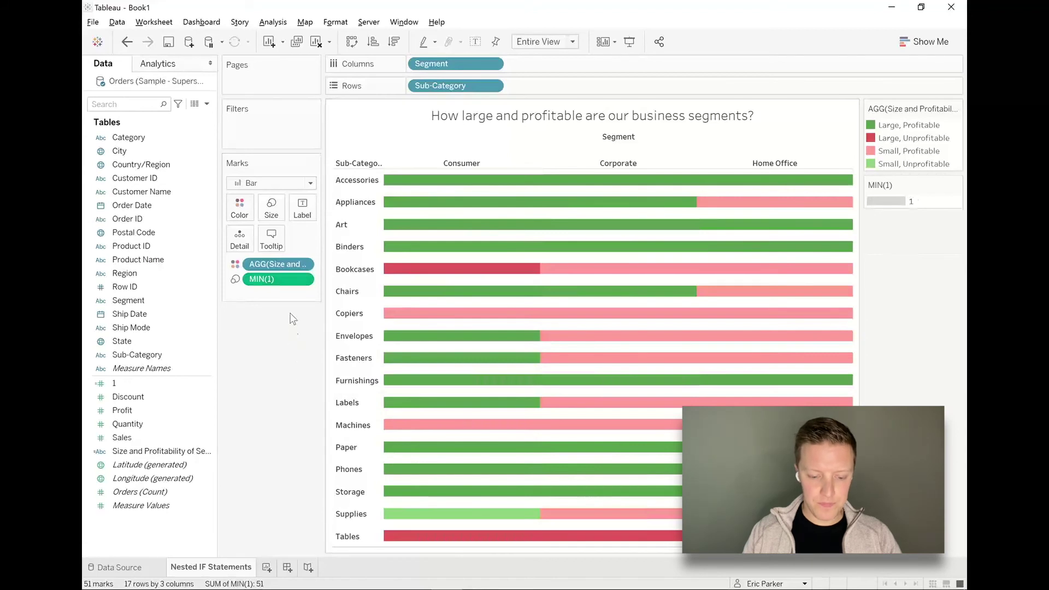
Stretch bars to maximum size, add white cell borders, and label cells with Size and Profitability of Segment.
{"action": "left_click", "coordinate": [272, 210]}
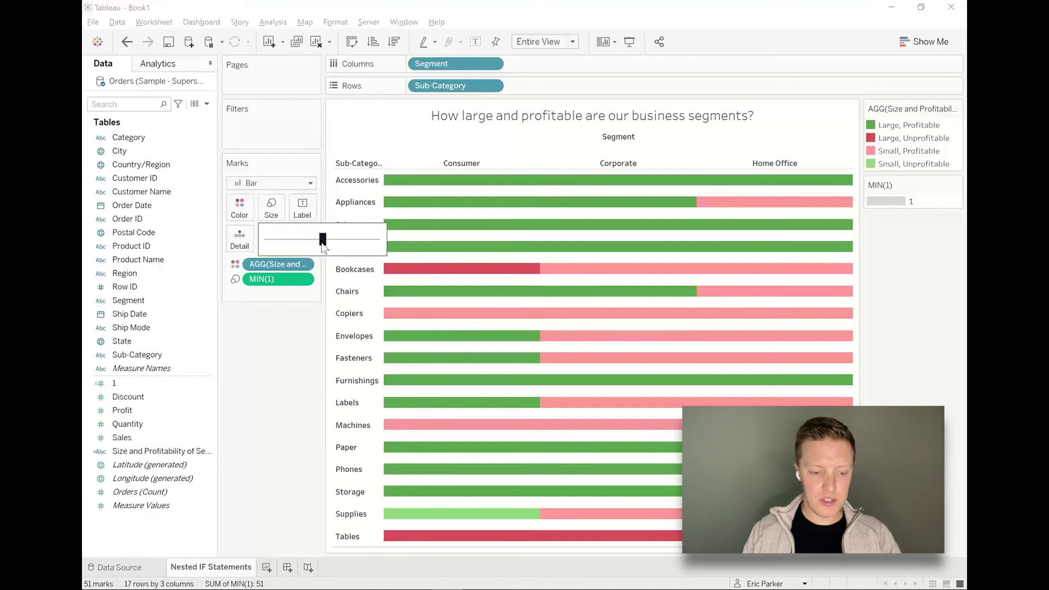
{"action": "left_click_drag", "start_coordinate": [323, 244], "coordinate": [377, 246]}
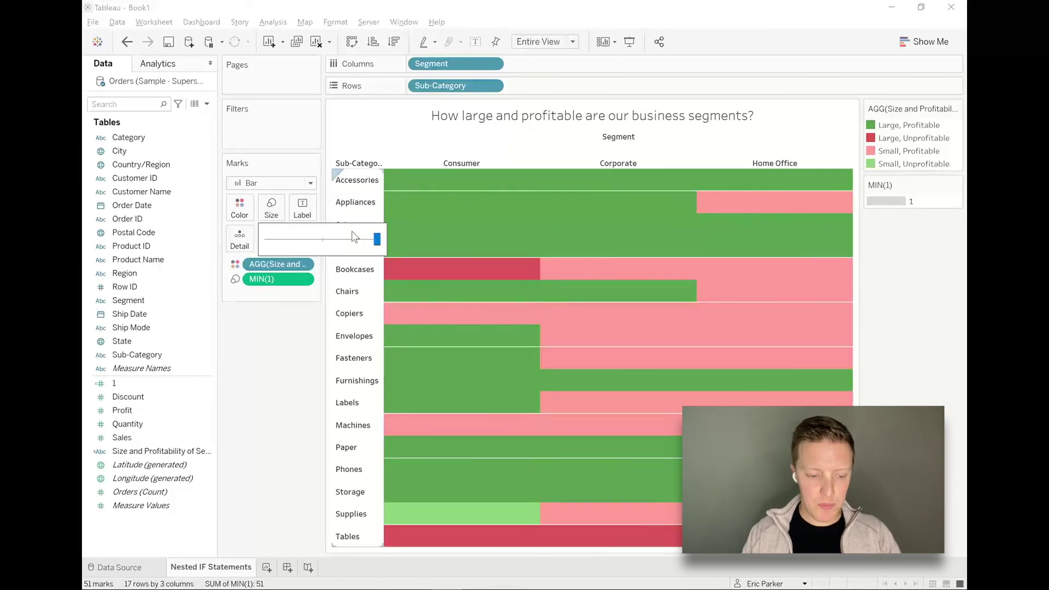
{"action": "left_click", "coordinate": [237, 212]}
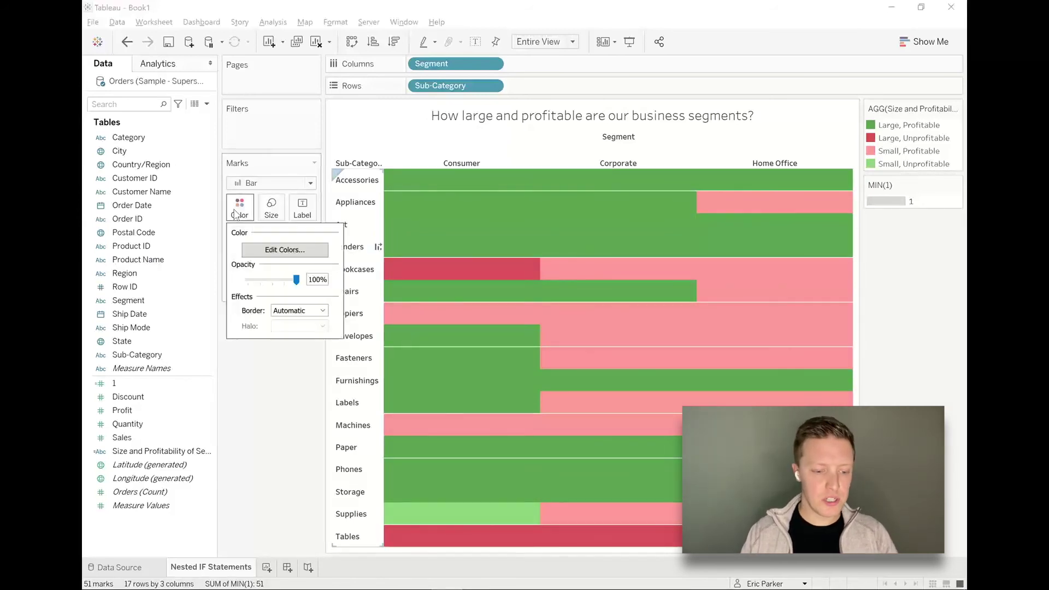
{"action": "left_click", "coordinate": [308, 310]}
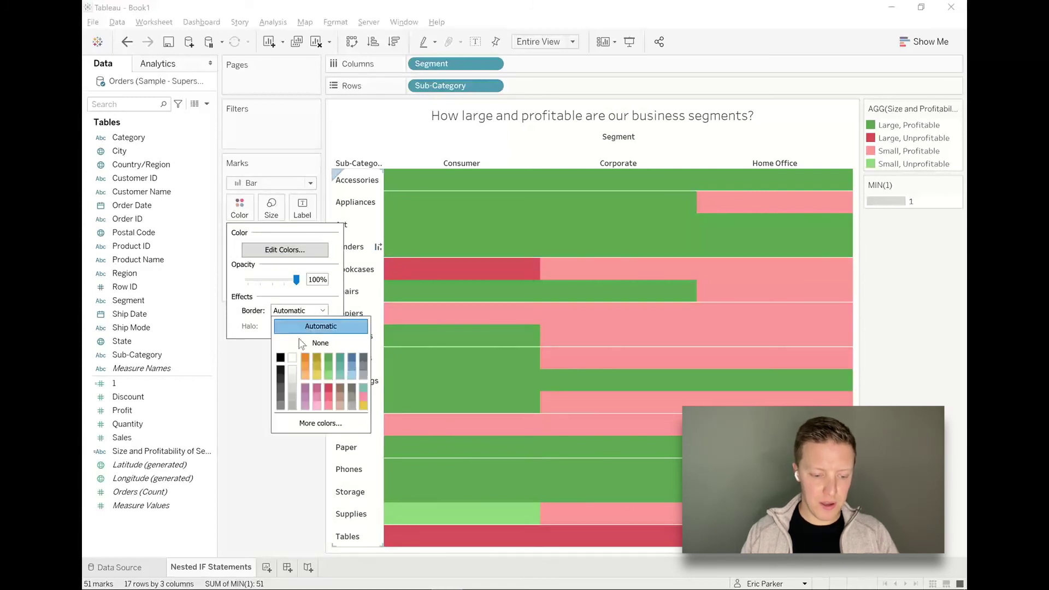
{"action": "left_click", "coordinate": [293, 360]}
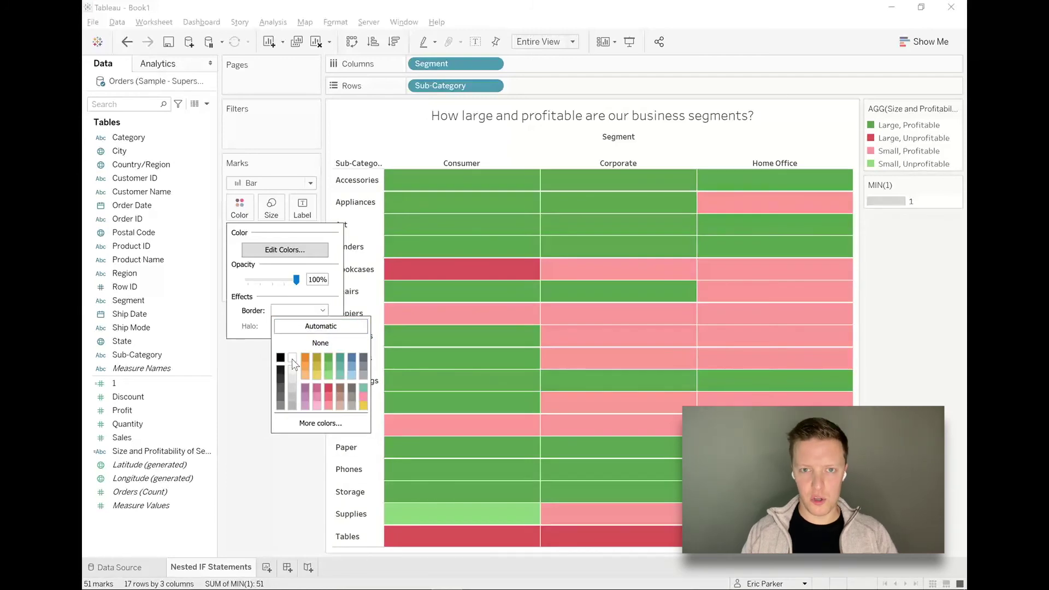
{"action": "left_click", "coordinate": [257, 383]}
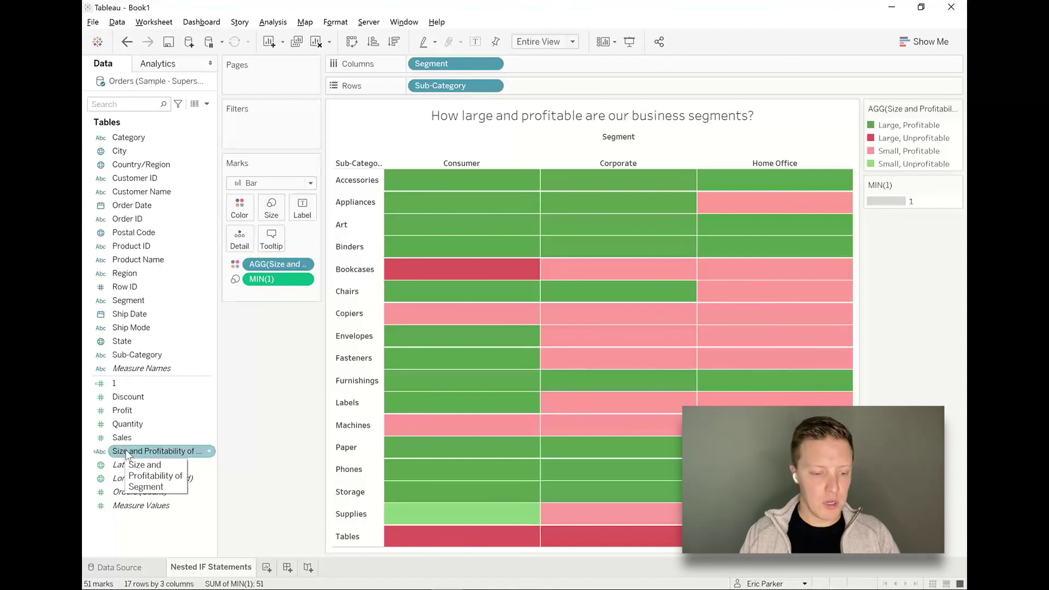
{"action": "left_click_drag", "start_coordinate": [126, 455], "coordinate": [300, 215]}
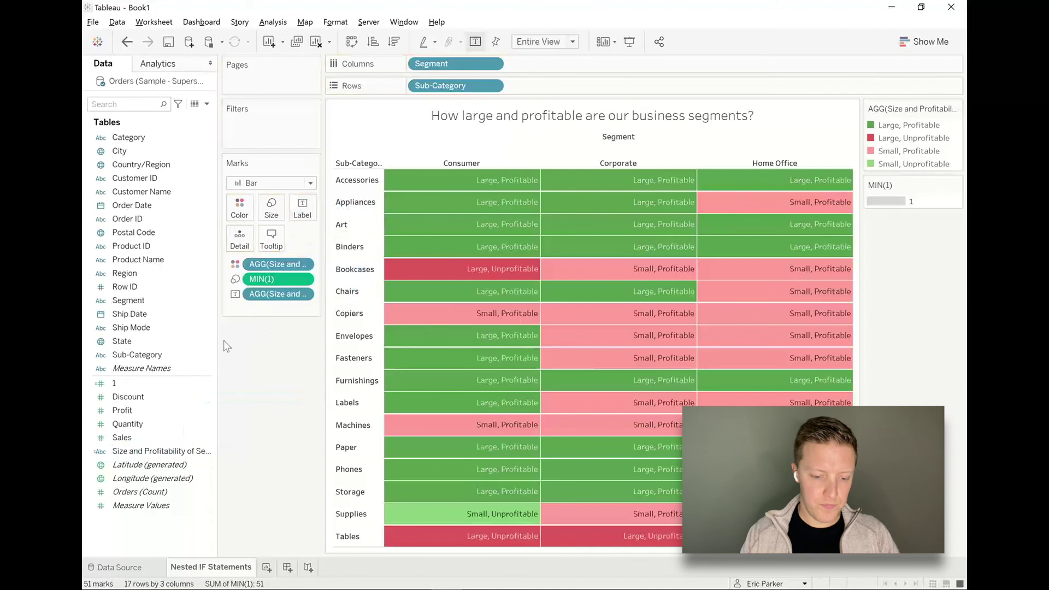
Set the category labels' alignment to horizontal center within each cell.
{"action": "left_click", "coordinate": [302, 213]}
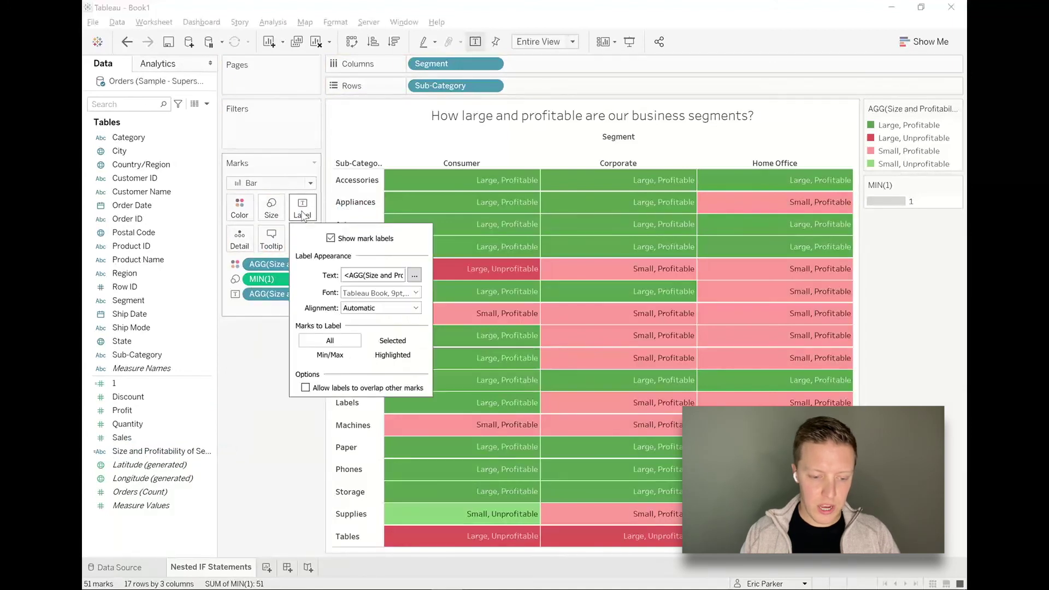
{"action": "left_click", "coordinate": [377, 308]}
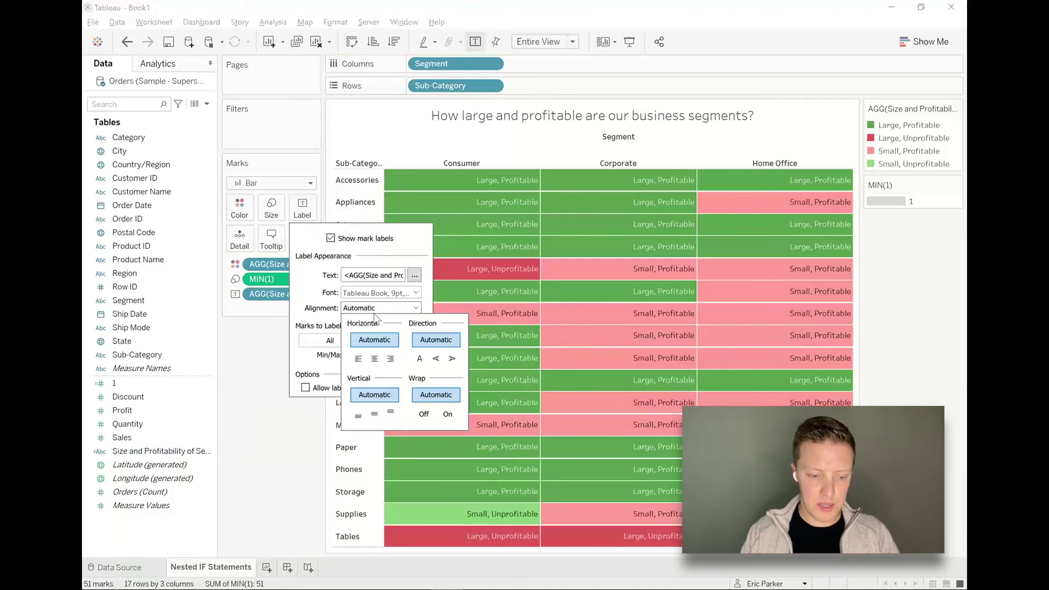
{"action": "left_click", "coordinate": [375, 359]}
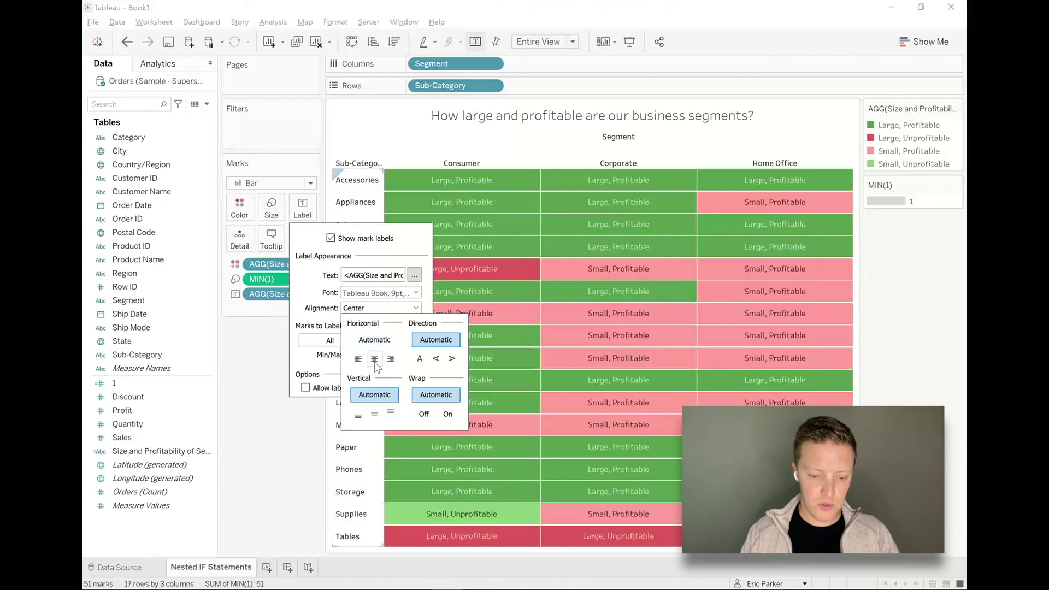
{"action": "left_click", "coordinate": [256, 427]}
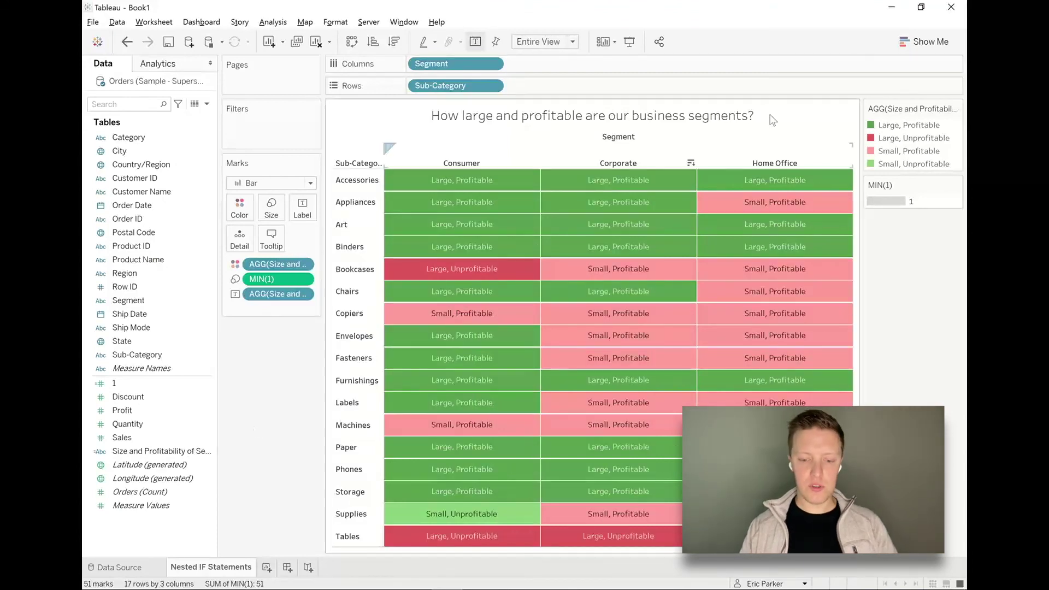
{"action": "left_click", "coordinate": [895, 138]}
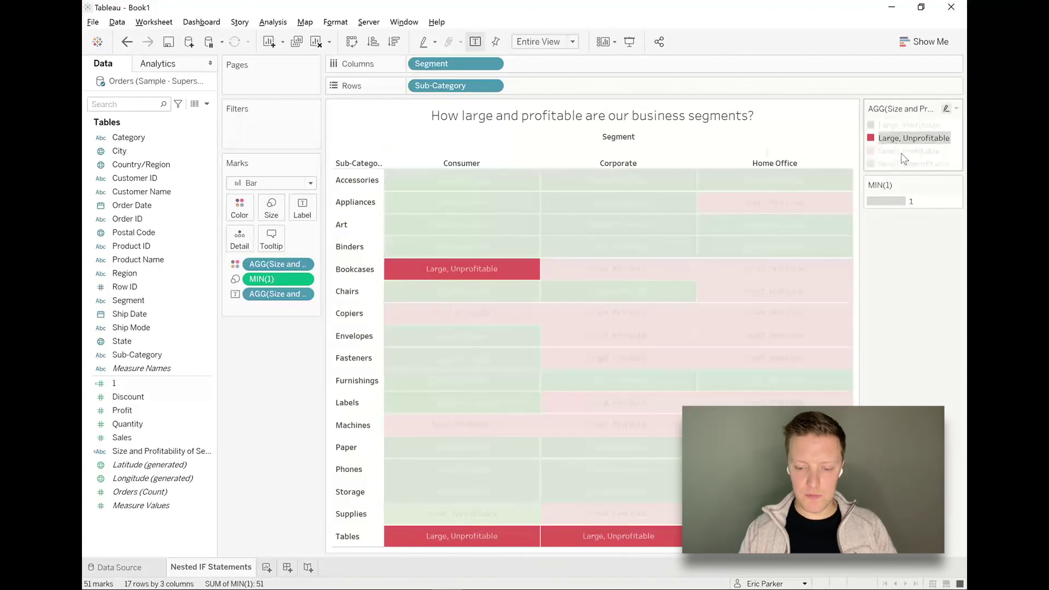
{"action": "left_click", "coordinate": [902, 153]}
{"action": "left_click", "coordinate": [902, 153]}
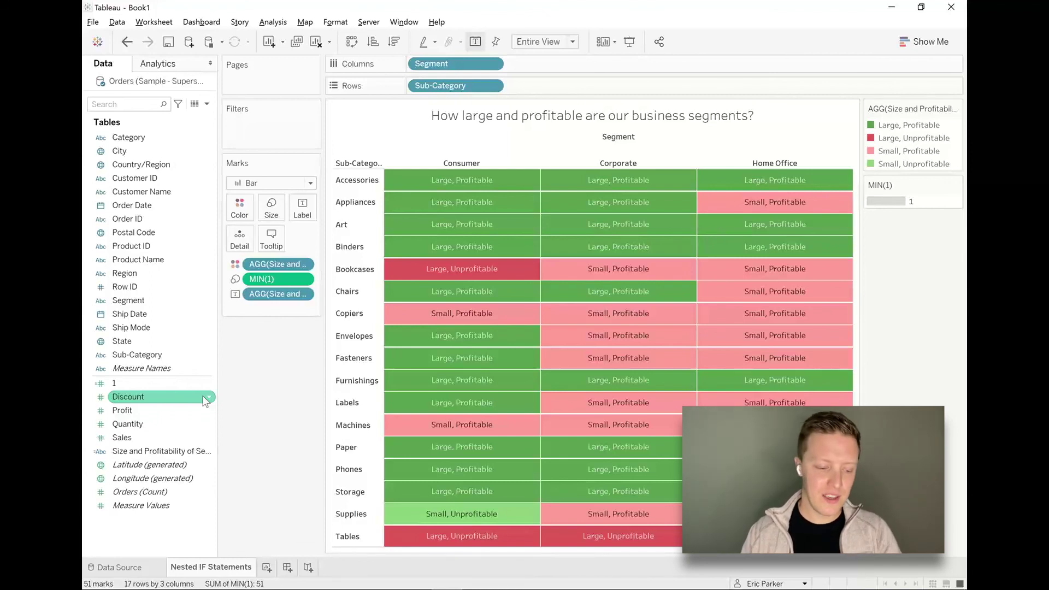
{"action": "right_click", "coordinate": [176, 451]}
Open the Size and Profitability of Segment calculation, hide the function list, and move the editor aside.
{"action": "left_click", "coordinate": [202, 263]}
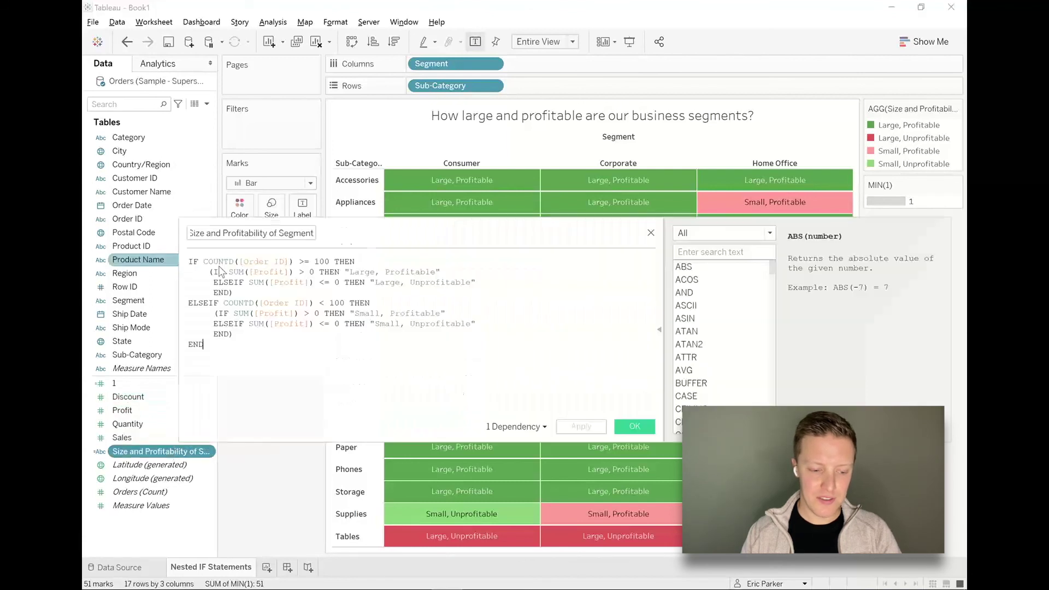
{"action": "scroll", "coordinate": [525, 348], "scroll_direction": "up", "scroll_amount": 3}
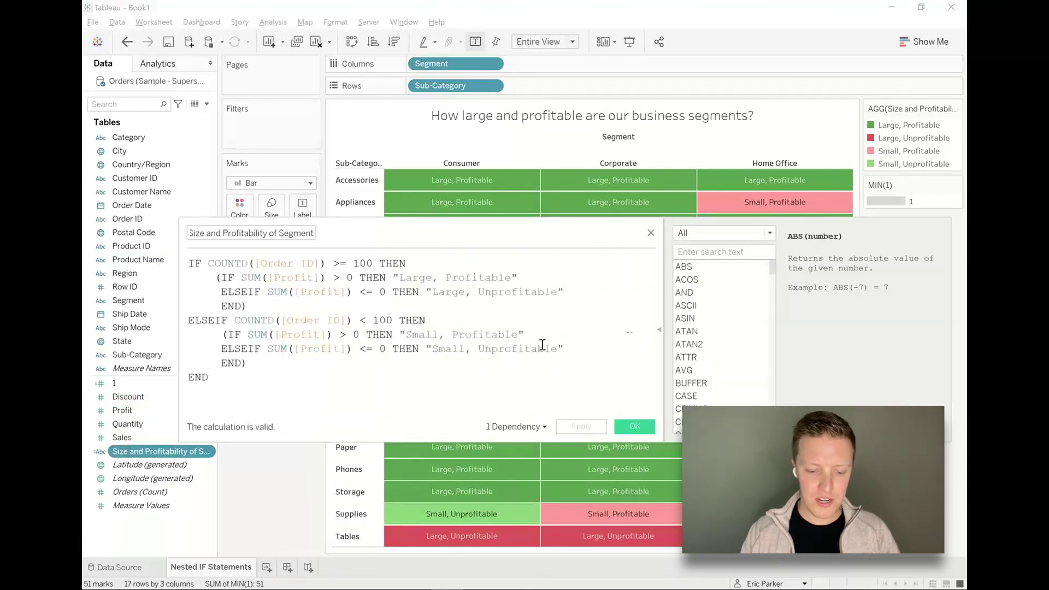
{"action": "left_click", "coordinate": [658, 328]}
{"action": "left_click_drag", "start_coordinate": [496, 235], "coordinate": [634, 229]}
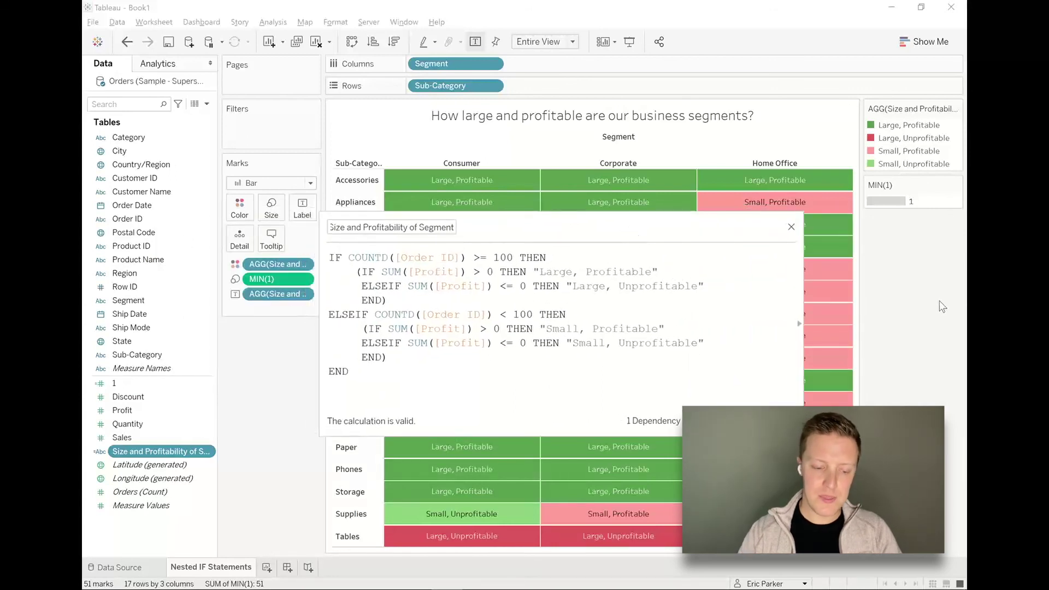